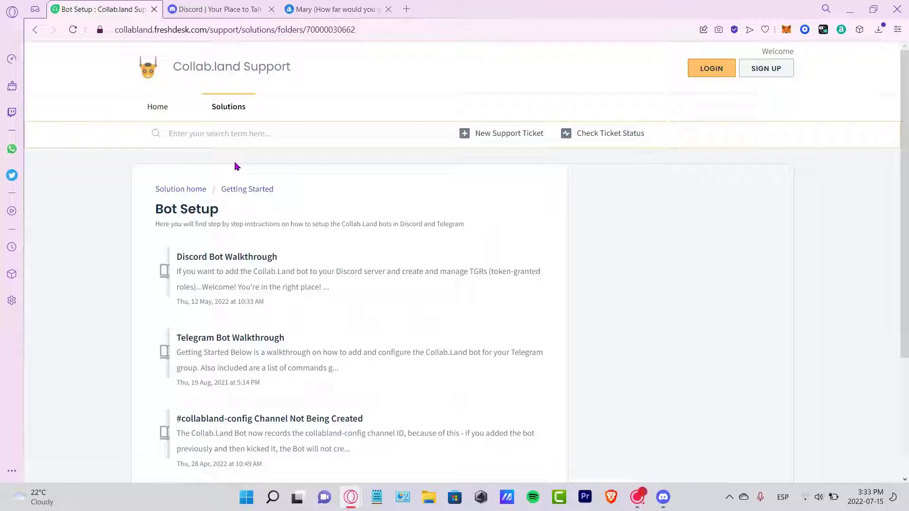
Switch from the Bot Setup help page to the discord.com browser tab
click(227, 9)
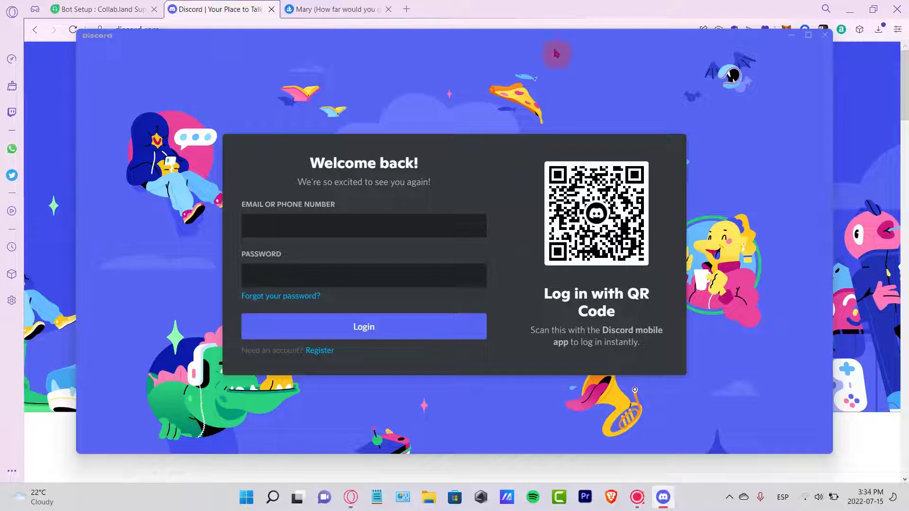
Create the server 'TUTORIAL SERVER' and dismiss the bots and sticker-slot announcements
drag(564, 41, 573, 25)
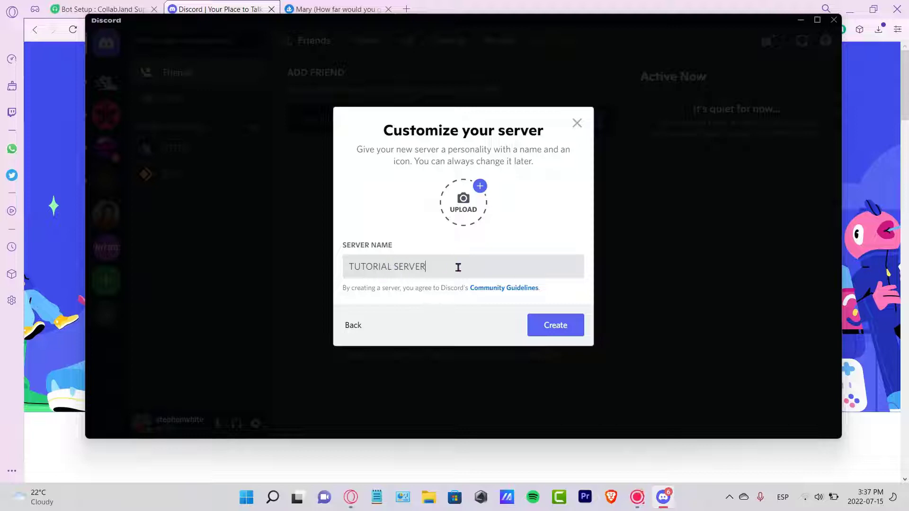
click(549, 325)
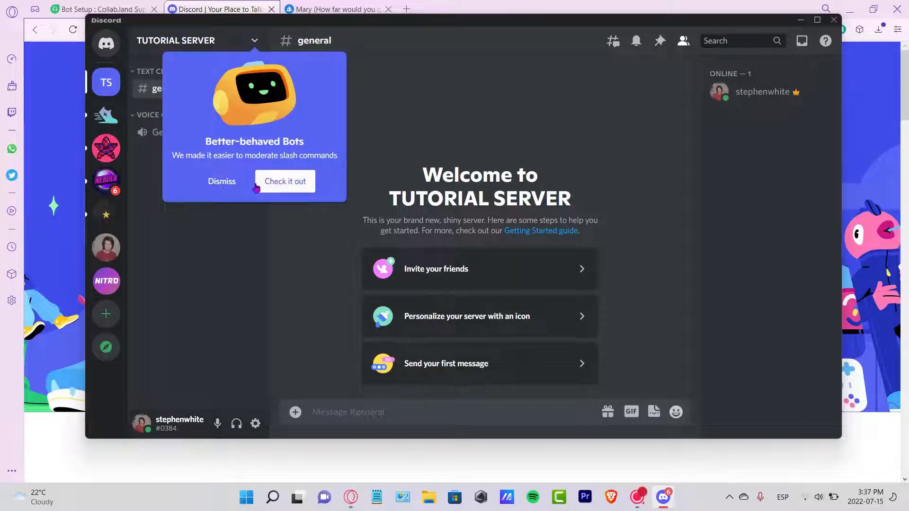
click(222, 182)
click(233, 181)
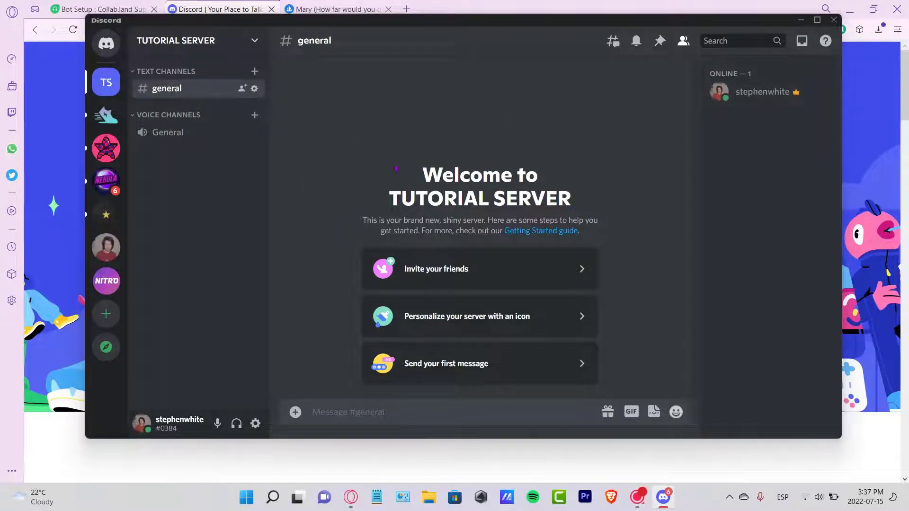
Open the Discord Bot Walkthrough article and follow its Adding the Bot 'Click here' link
click(99, 9)
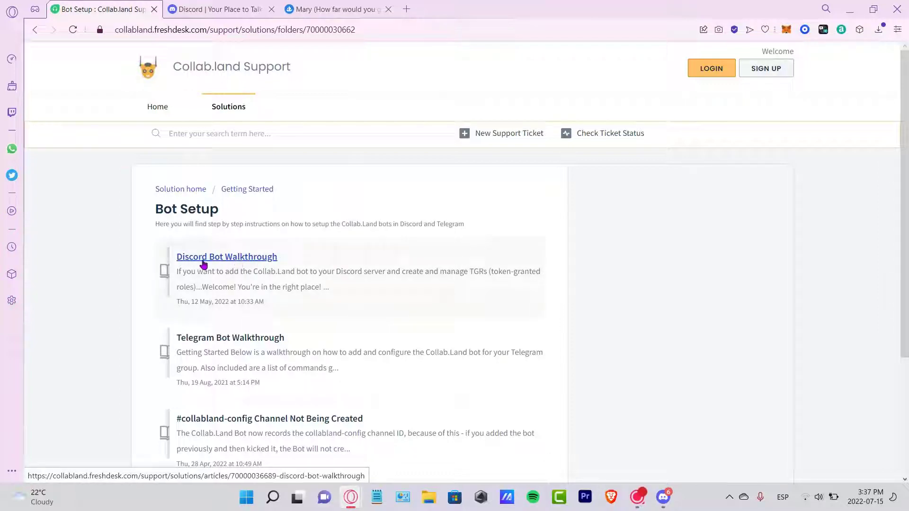
click(260, 260)
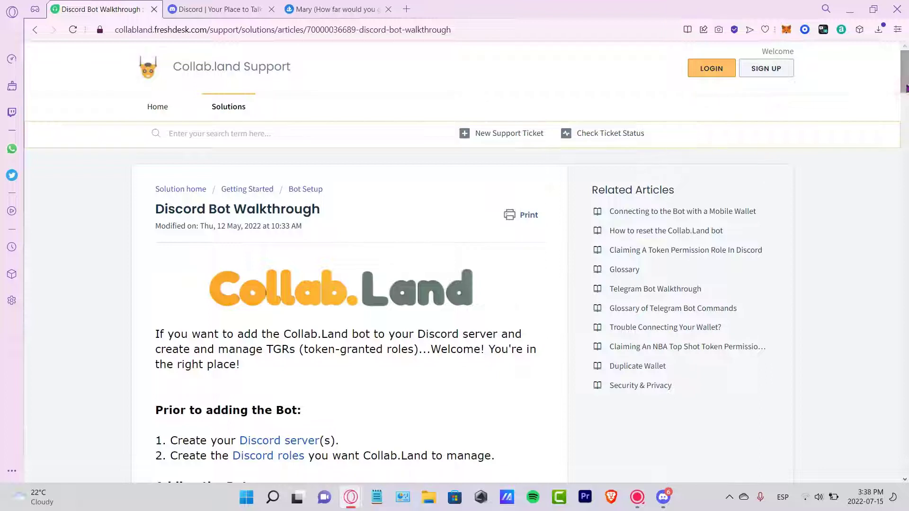
scroll(907, 95, down, 2)
scroll(907, 95, down, 5)
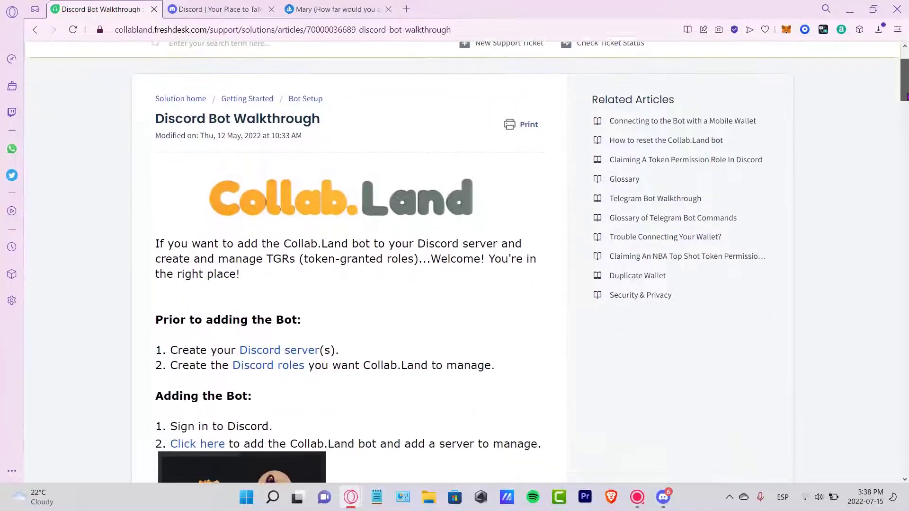
scroll(466, 263, down, 3)
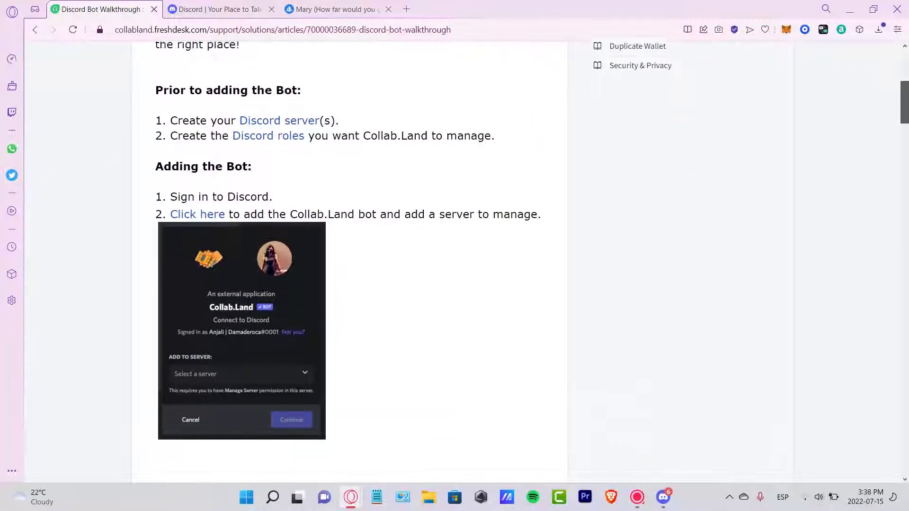
scroll(350, 262, down, 1)
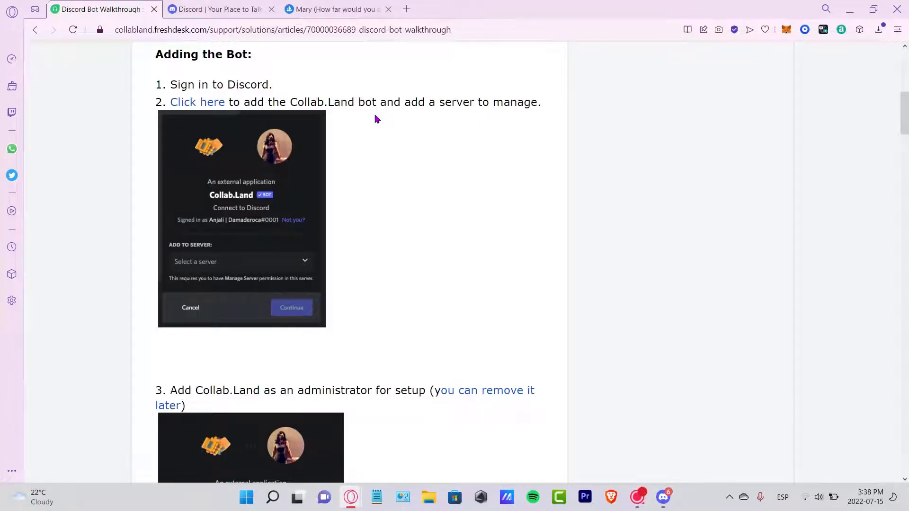
drag(317, 99, 404, 102)
click(404, 148)
click(210, 102)
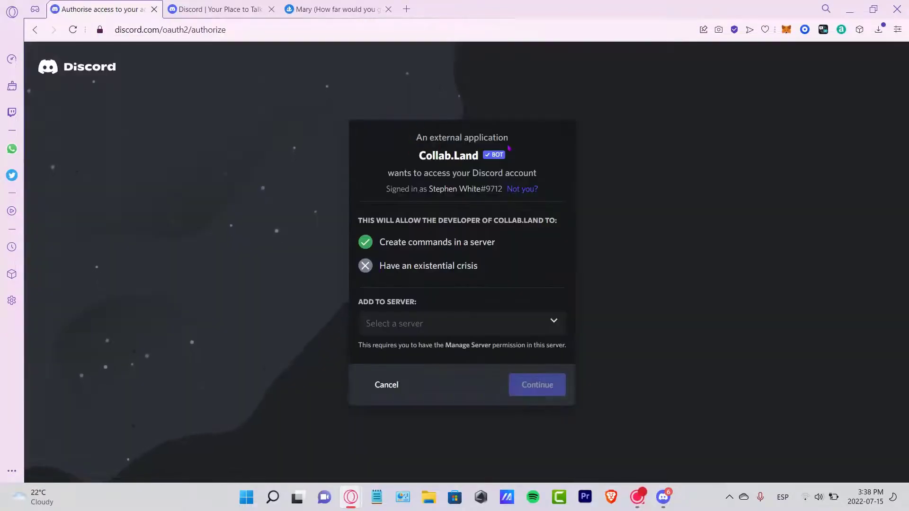
Switch to the correct Discord account using 'Not you?' on the authorization page
click(526, 180)
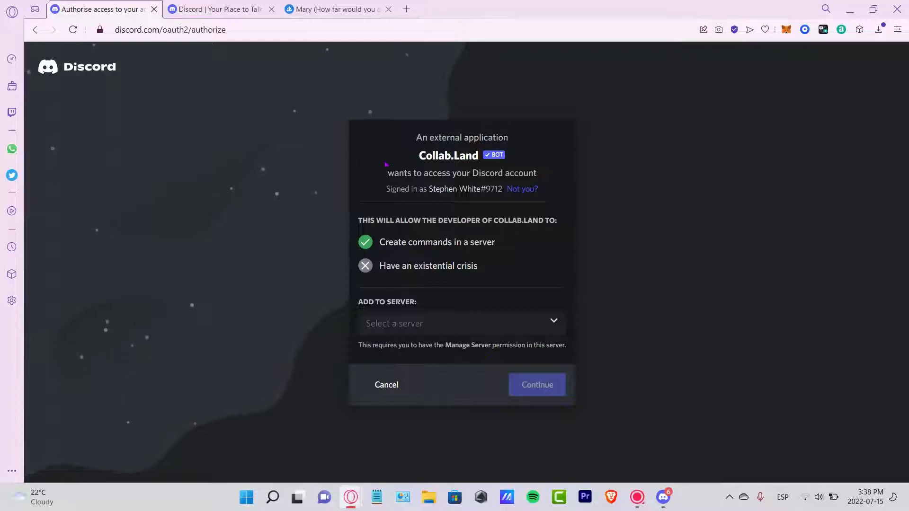
click(460, 323)
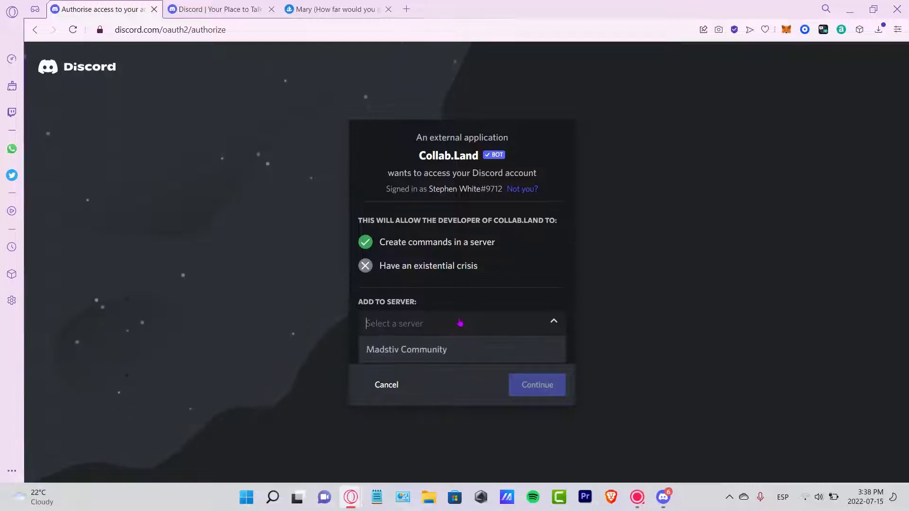
click(459, 320)
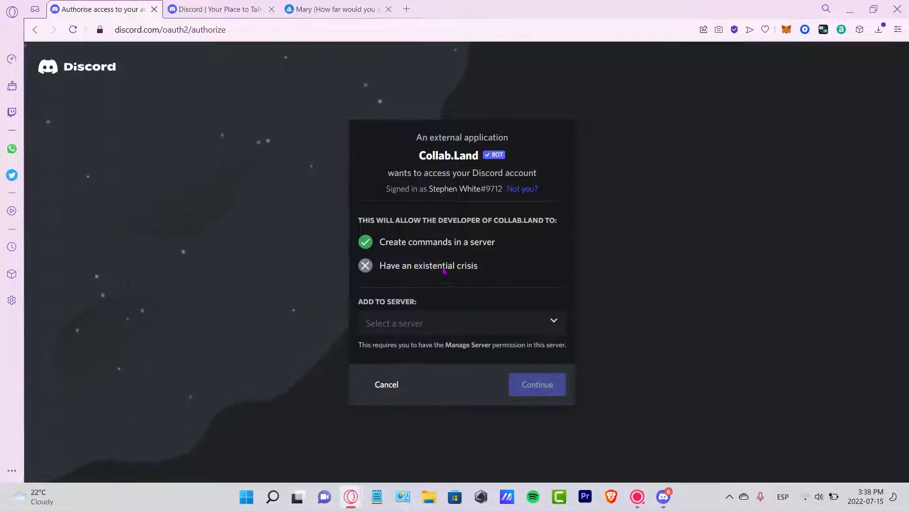
click(529, 194)
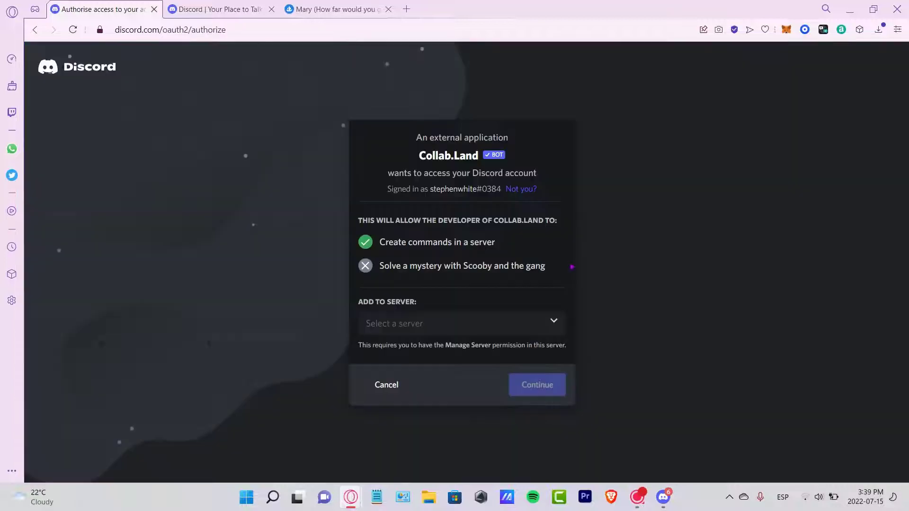
Add Collab.Land to TUTORIAL SERVER with Administrator permission and pass the hCaptcha check
click(518, 323)
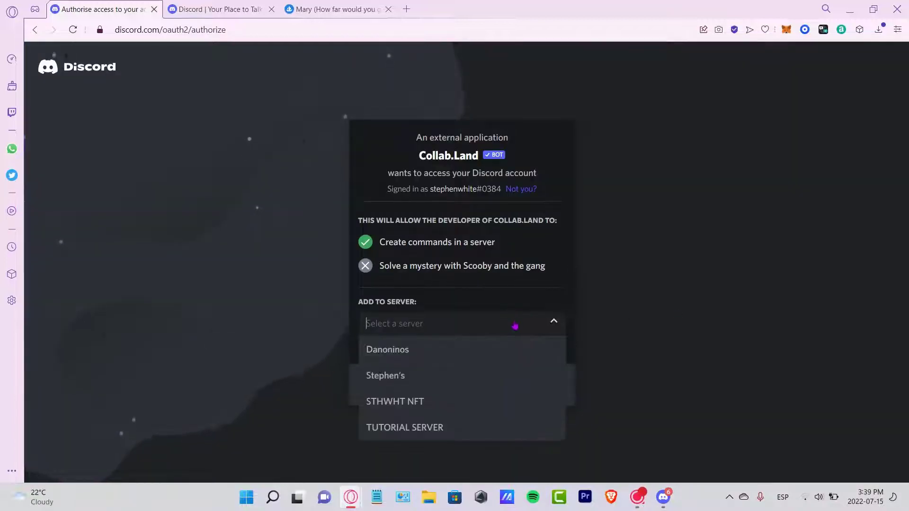
click(450, 437)
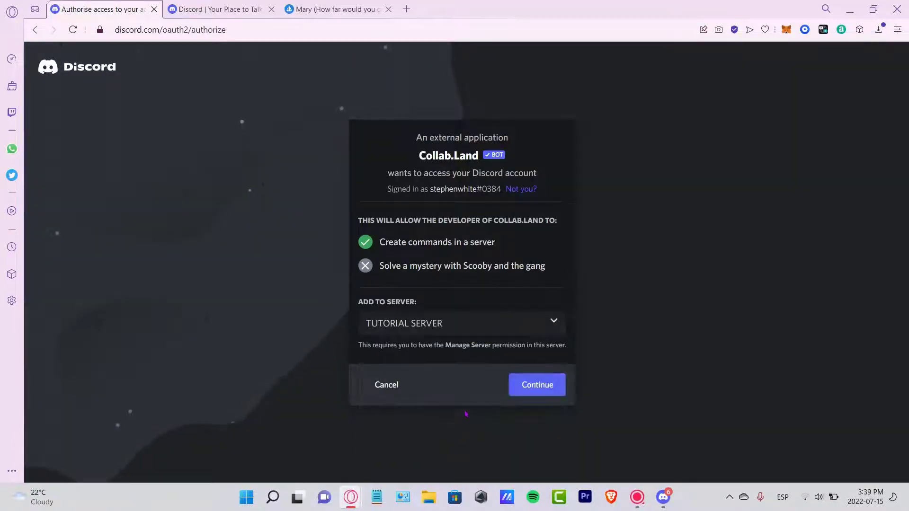
click(556, 385)
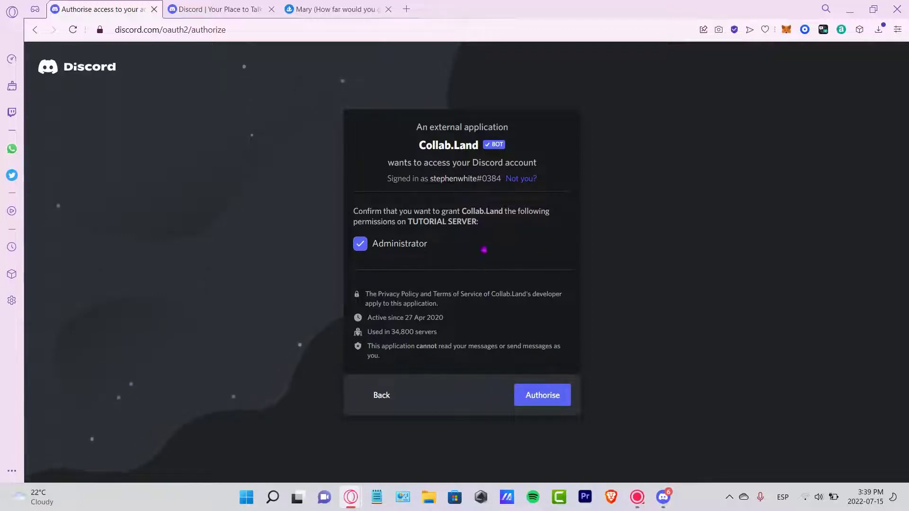
click(557, 404)
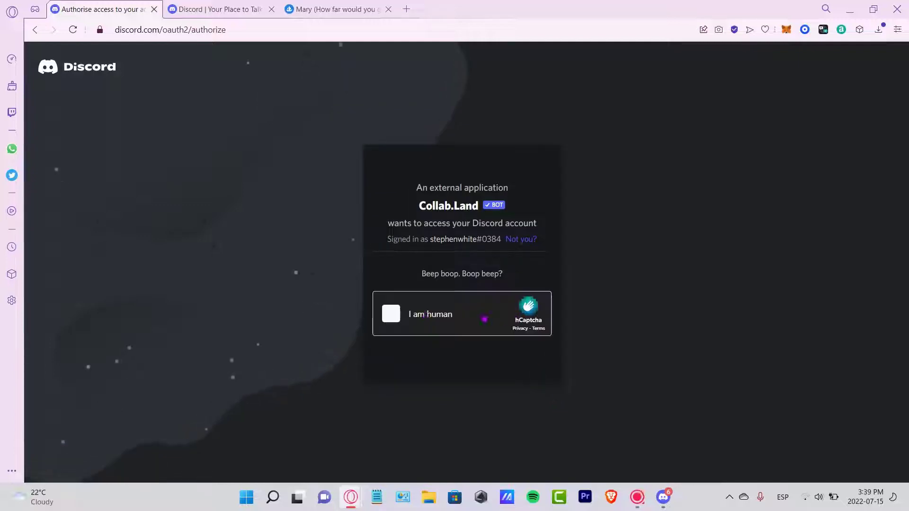
click(390, 317)
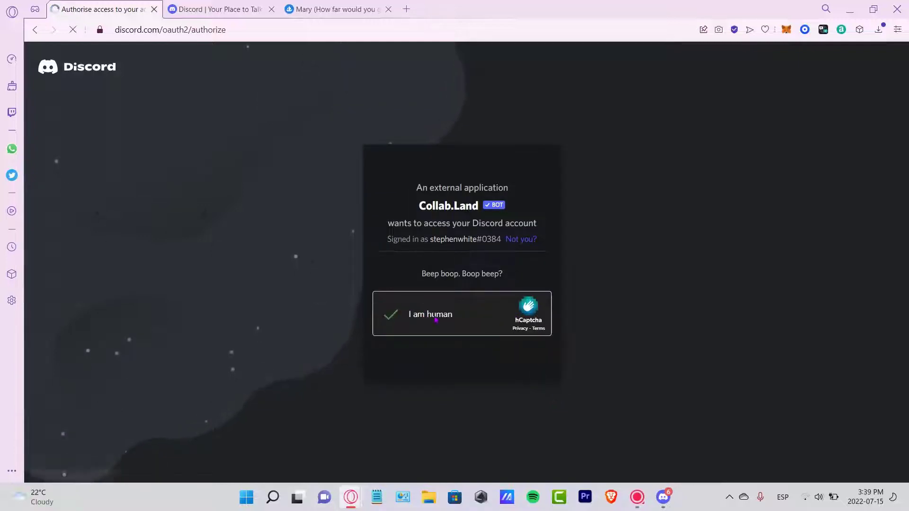
click(671, 503)
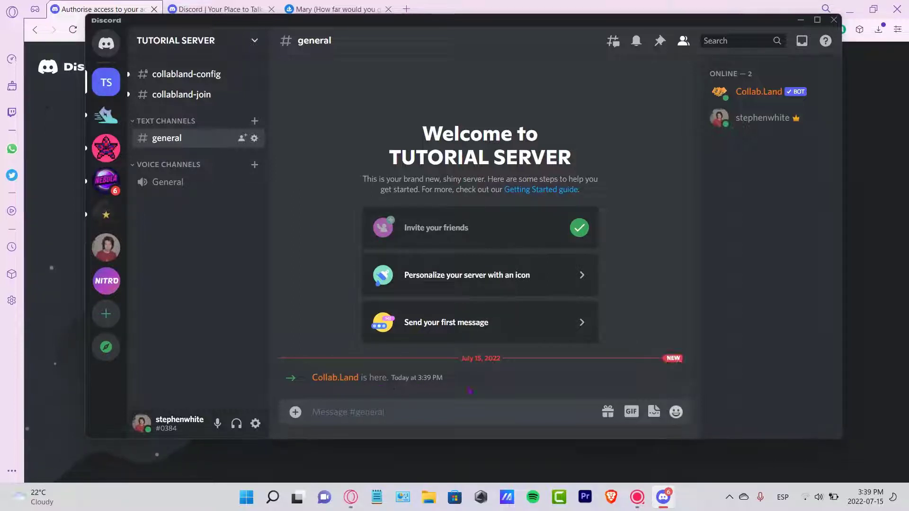
Check the #collabland-join and #collabland-config channels, then go back to the walkthrough article
click(209, 95)
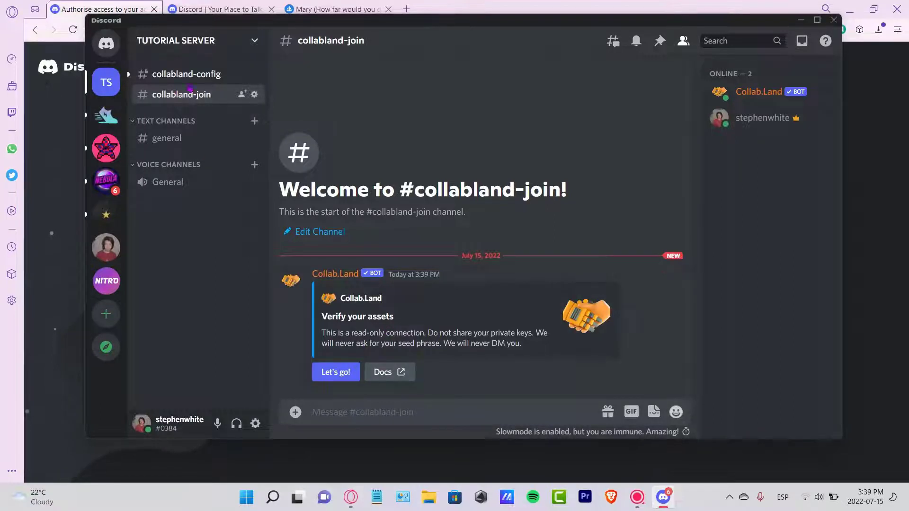
click(191, 78)
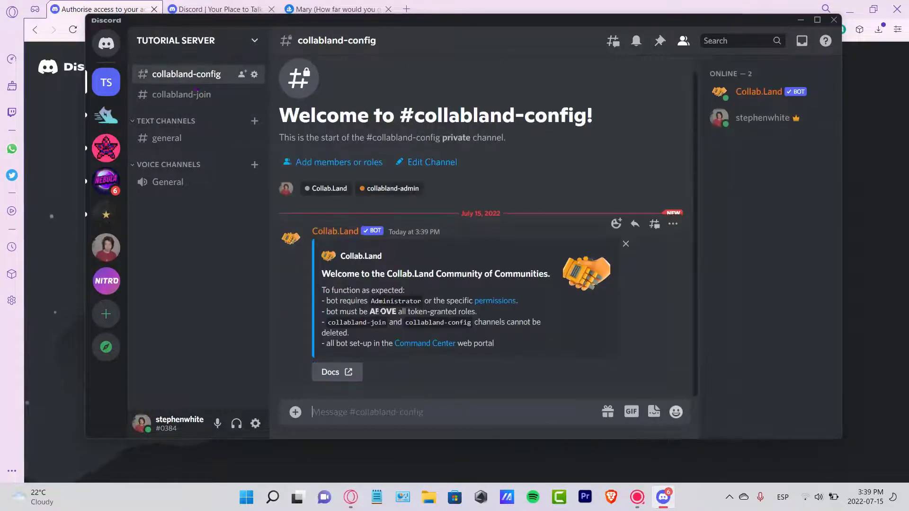
click(113, 7)
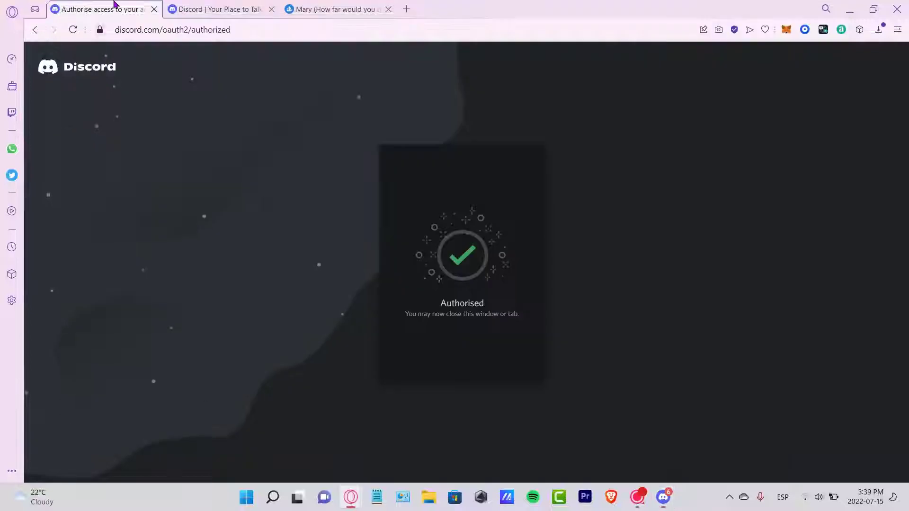
click(36, 29)
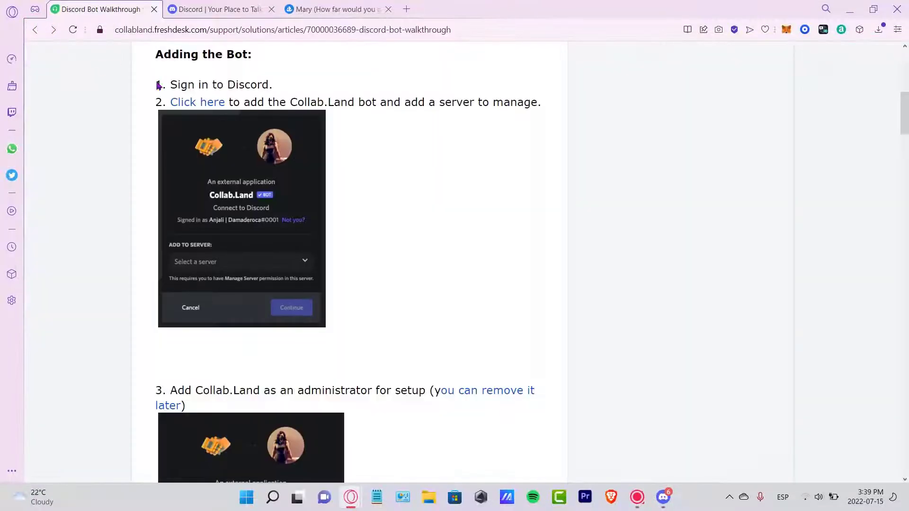
Read the walkthrough down to the Configuring your TGRs role-hierarchy note, then return to Discord
scroll(469, 202, down, 3)
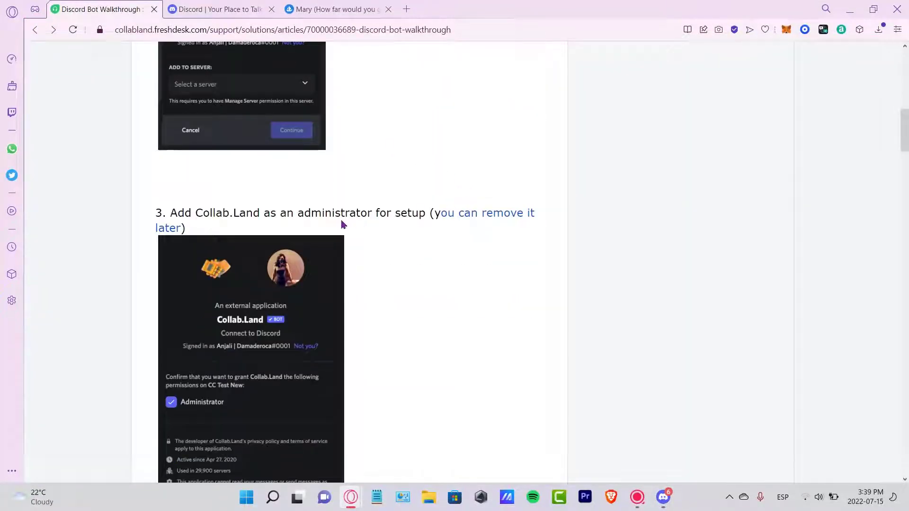
drag(196, 213, 412, 214)
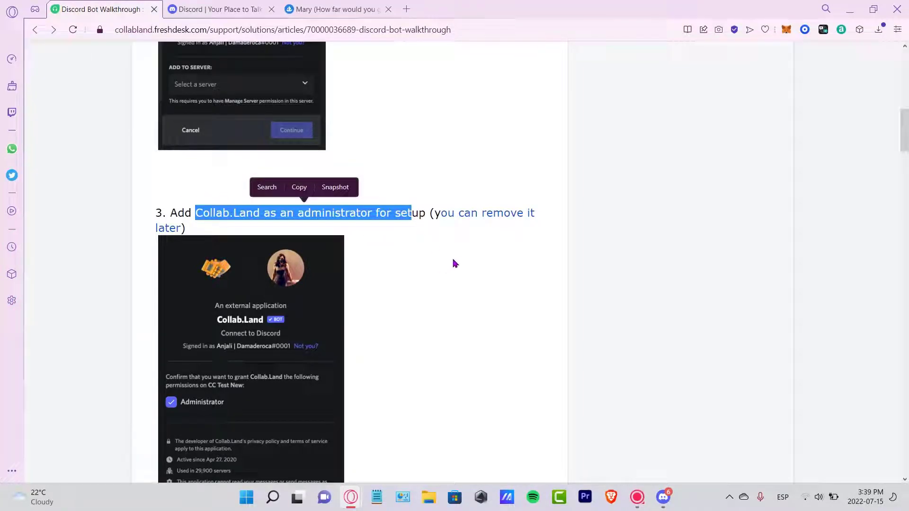
scroll(427, 303, down, 6)
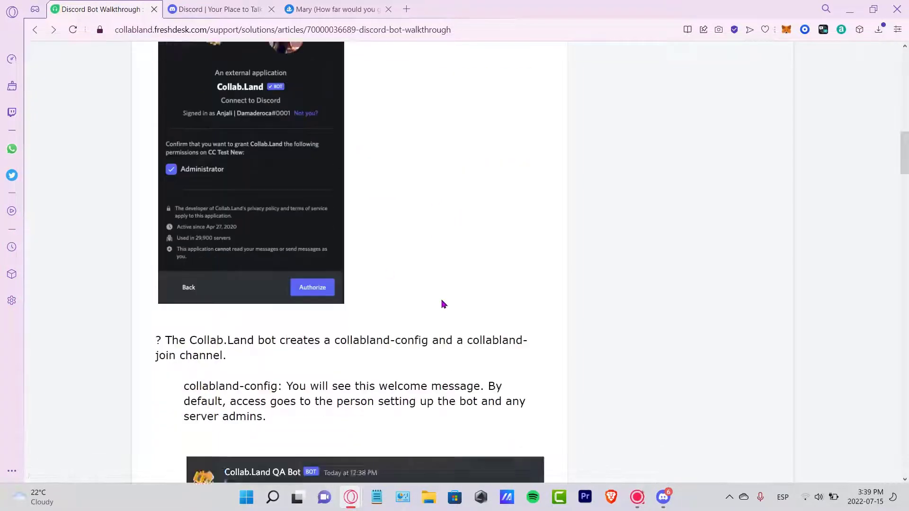
scroll(444, 304, down, 3)
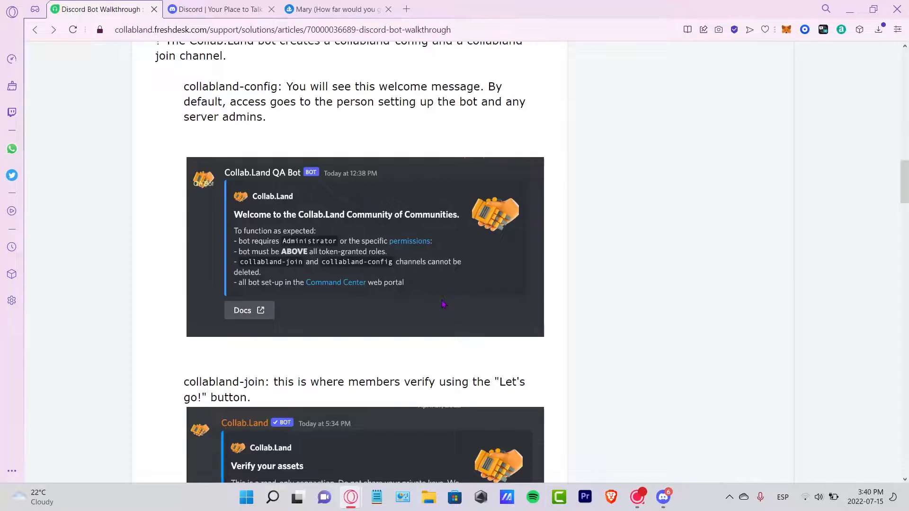
scroll(444, 304, down, 6)
drag(244, 288, 478, 288)
click(507, 309)
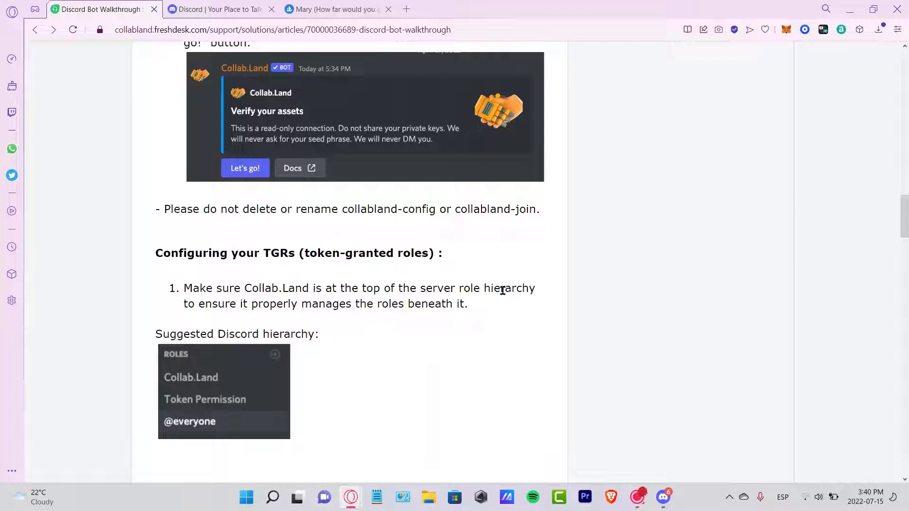
click(664, 497)
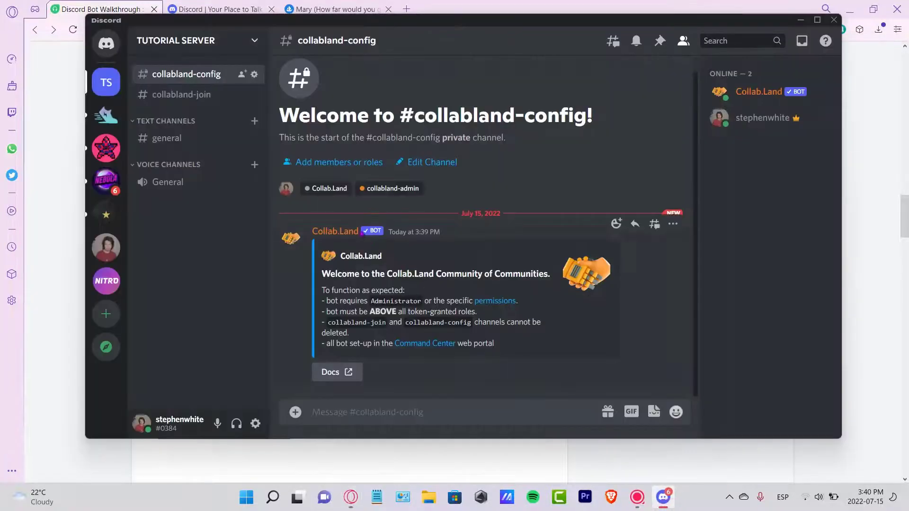
Move collabland-config into the text channels group and review its Permissions, Invites and Integrations settings
drag(160, 75, 180, 72)
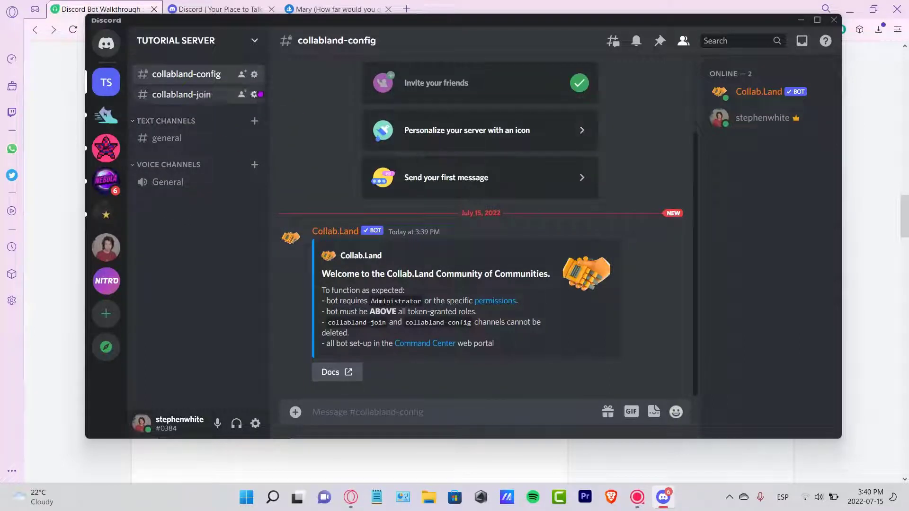
click(255, 76)
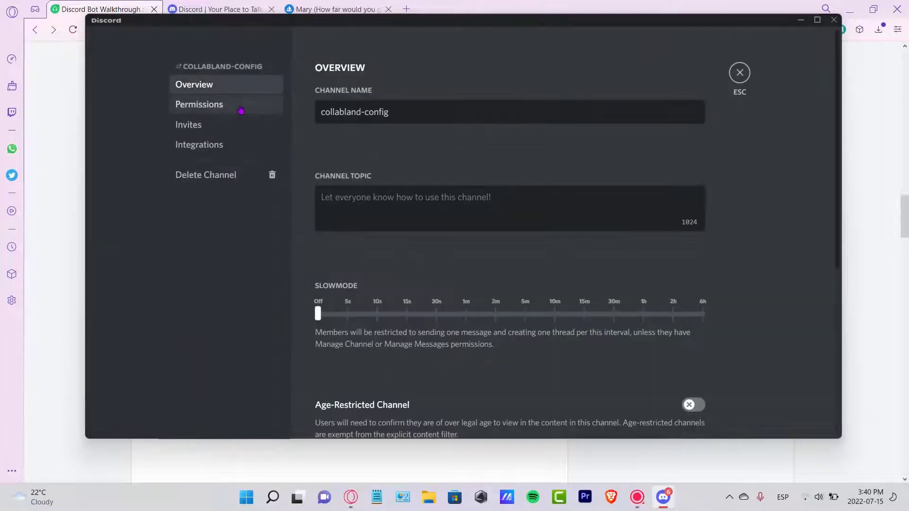
click(240, 110)
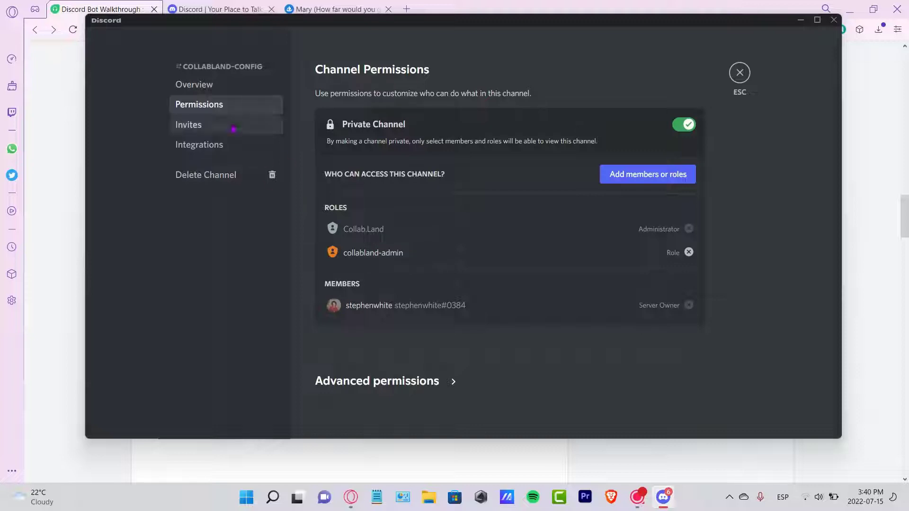
click(226, 128)
click(233, 148)
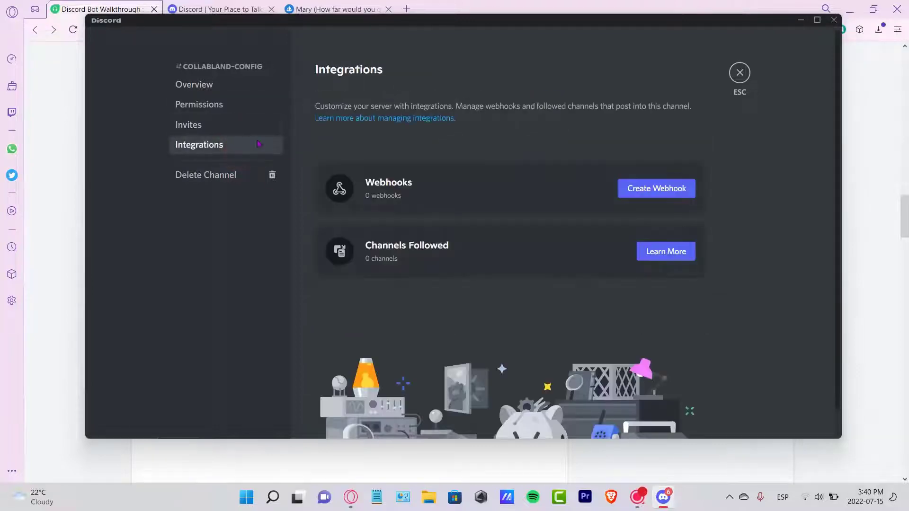
scroll(450, 348, down, 1)
scroll(450, 348, up, 1)
click(739, 74)
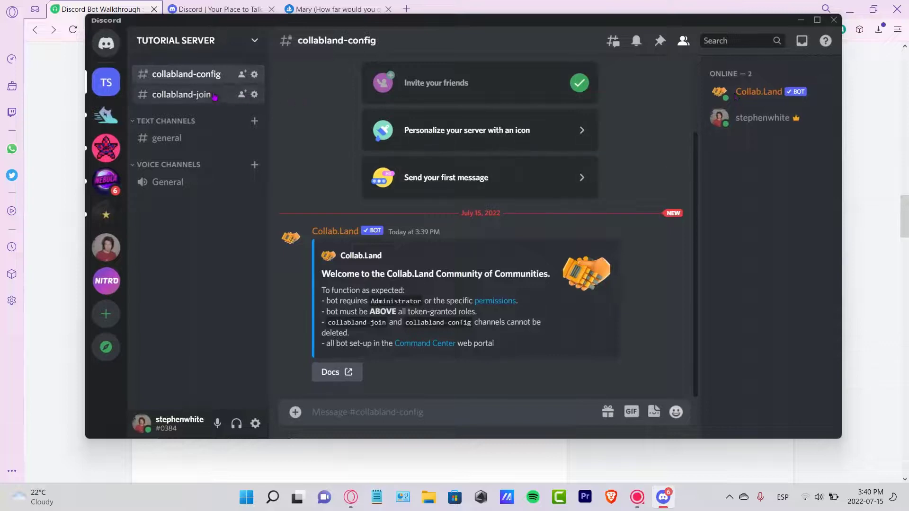
click(253, 96)
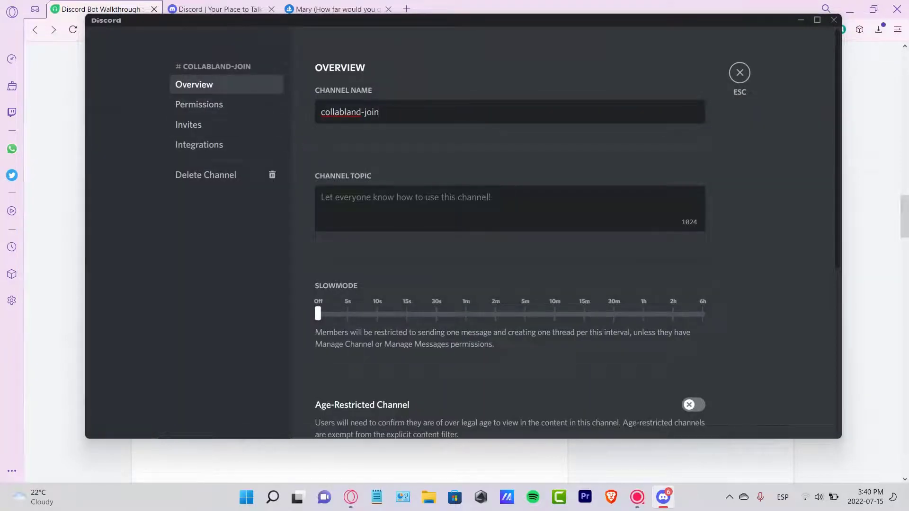
scroll(545, 263, down, 3)
scroll(545, 263, down, 3)
click(252, 106)
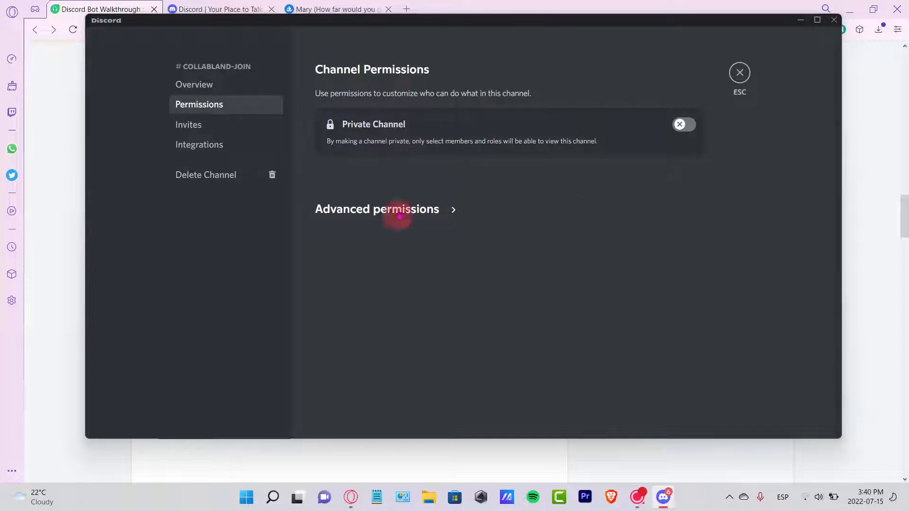
click(400, 209)
scroll(712, 199, down, 3)
click(687, 153)
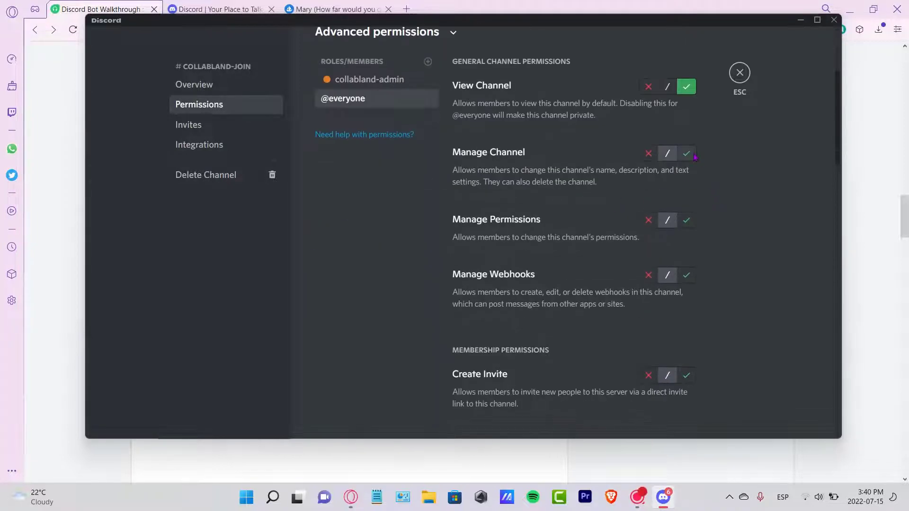
click(686, 220)
scroll(700, 278, down, 3)
click(687, 97)
click(687, 197)
click(687, 298)
click(687, 352)
scroll(716, 310, down, 3)
click(687, 230)
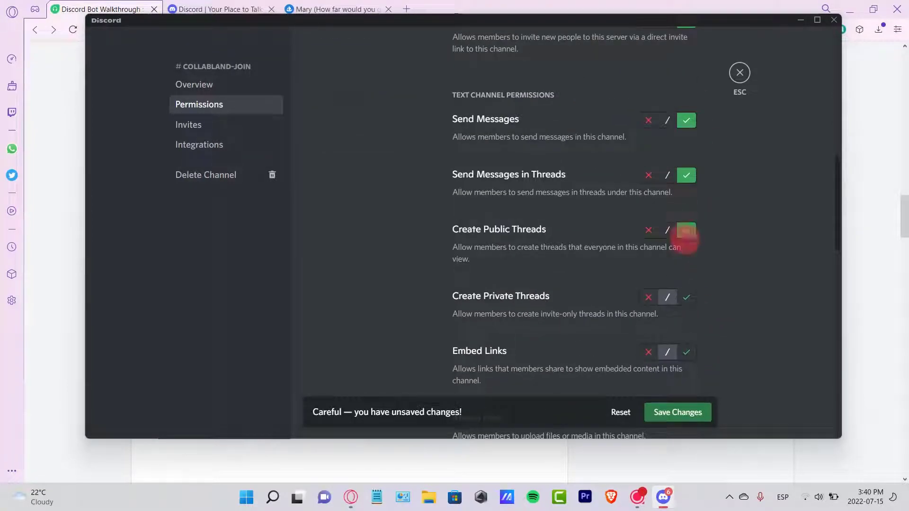
click(687, 297)
scroll(689, 284, down, 3)
click(686, 241)
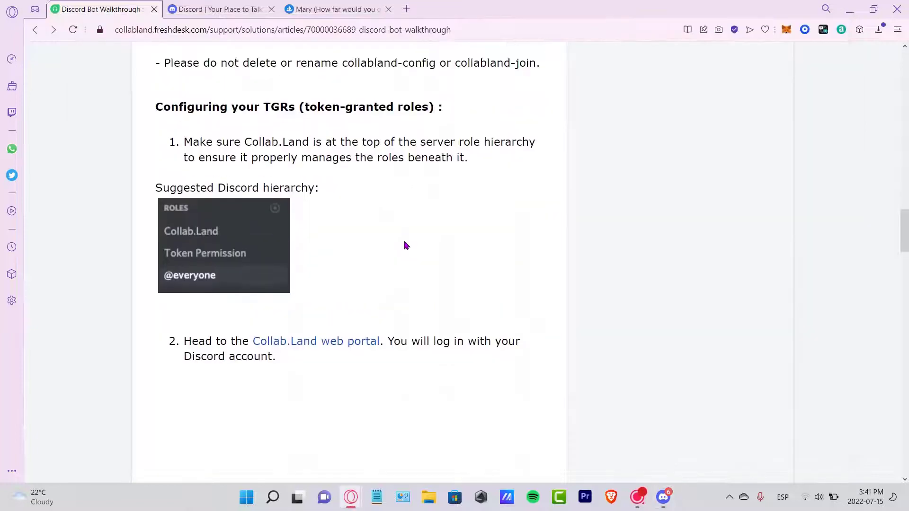
scroll(405, 244, up, 3)
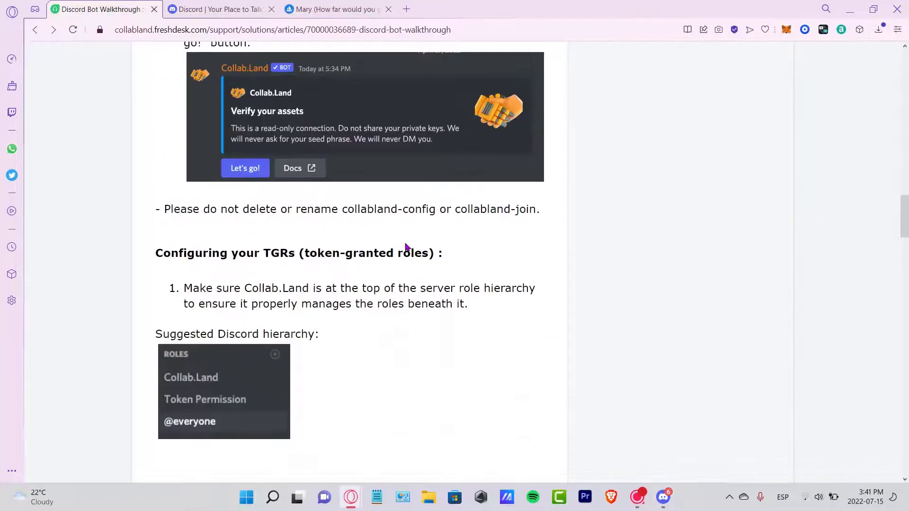
scroll(406, 246, down, 3)
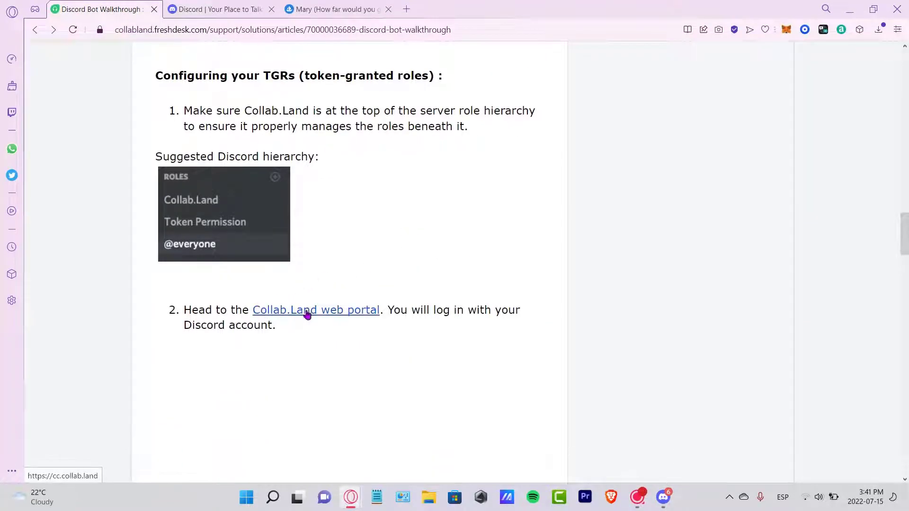
Open the Collab.Land web portal link in a new tab, read through step 4, then view it
right_click(334, 314)
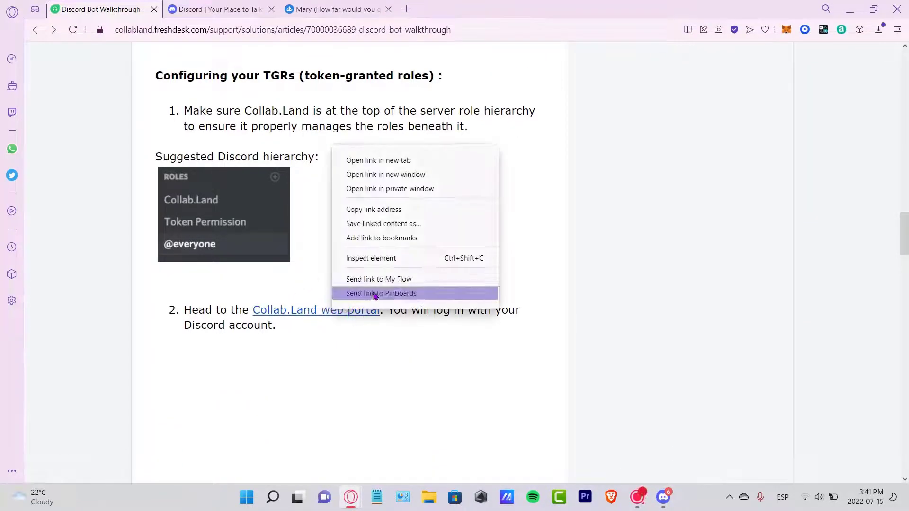
click(404, 161)
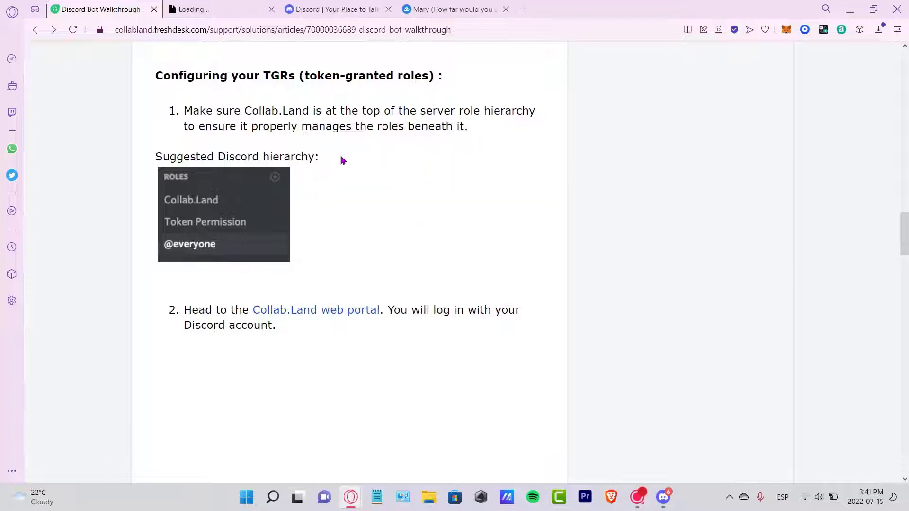
scroll(446, 256, down, 4)
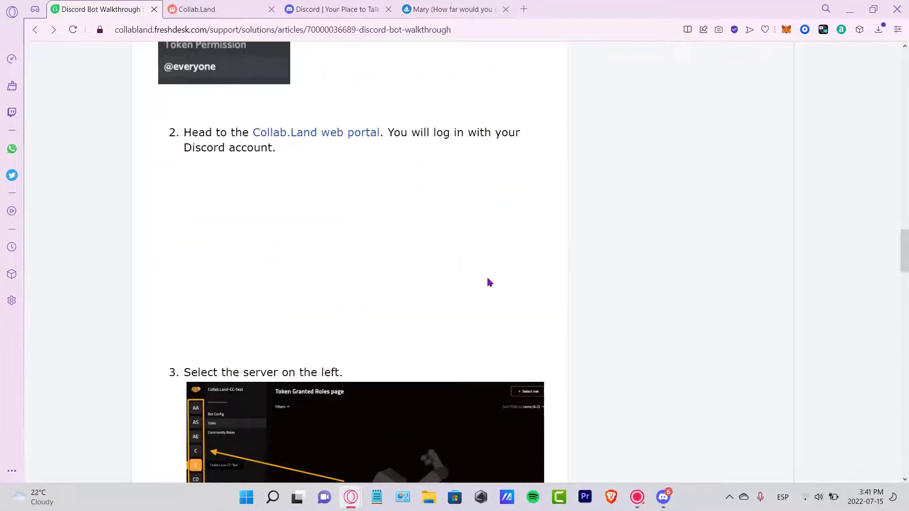
scroll(490, 283, down, 3)
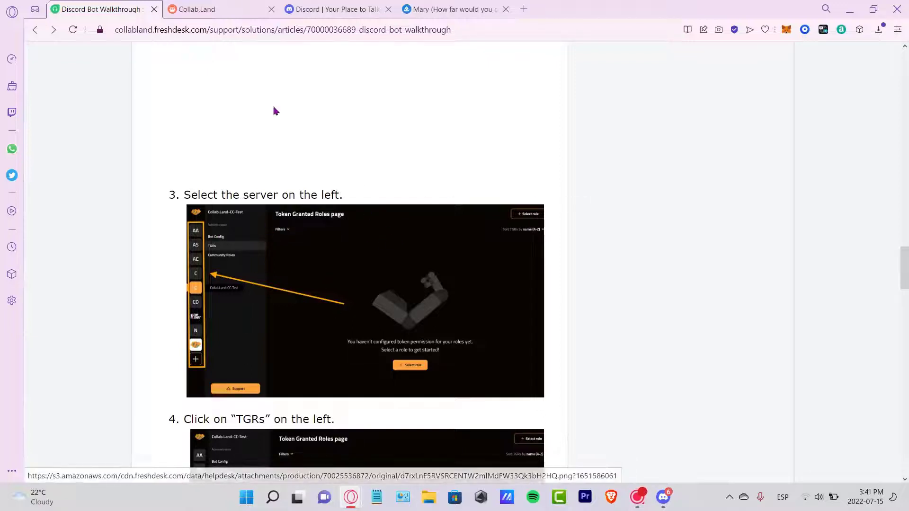
drag(366, 201, 264, 195)
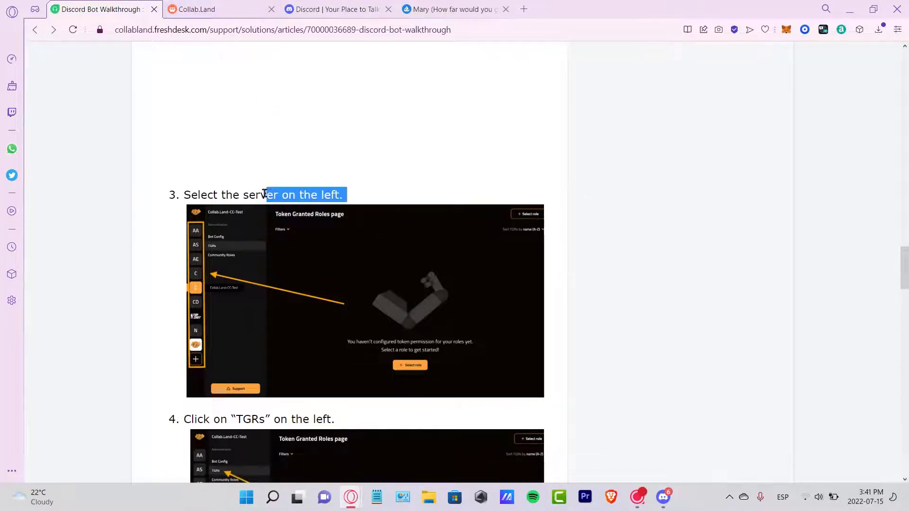
scroll(374, 234, down, 3)
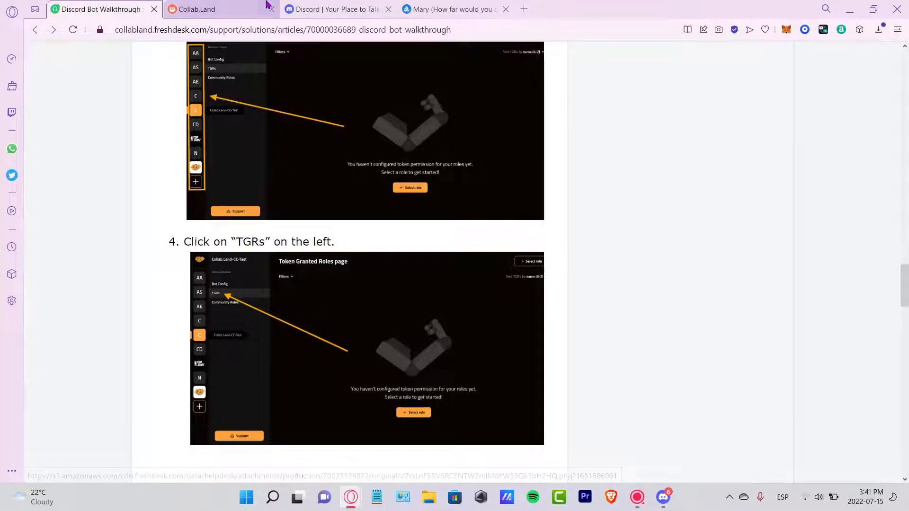
click(249, 6)
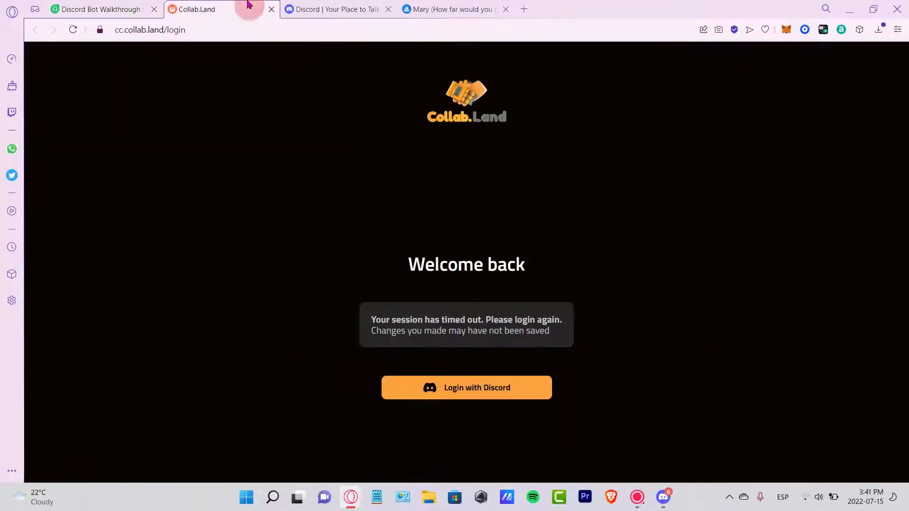
Log in to Collab.Land Command Center with Discord and authorise account access
click(468, 389)
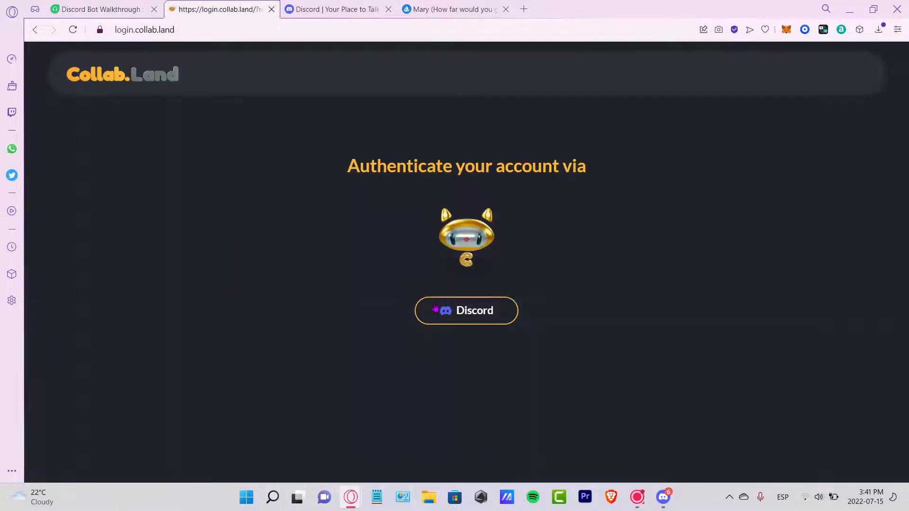
drag(416, 157, 587, 167)
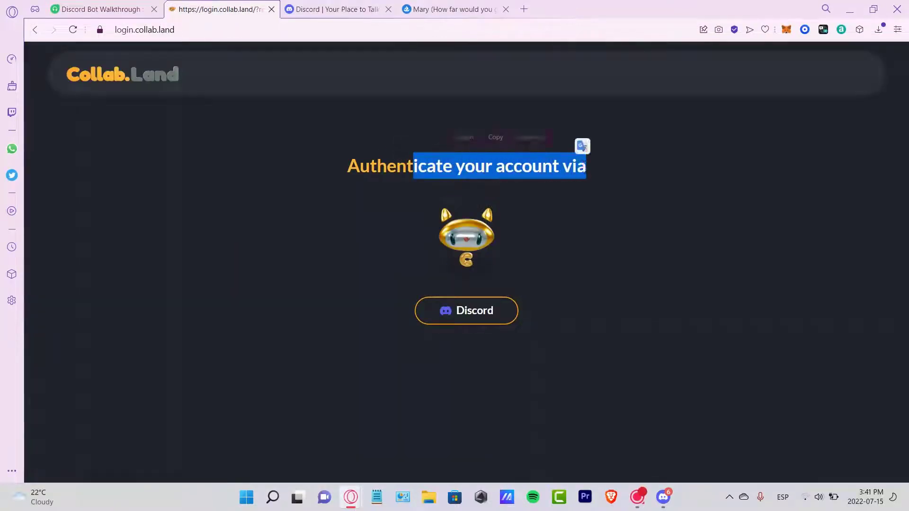
click(482, 324)
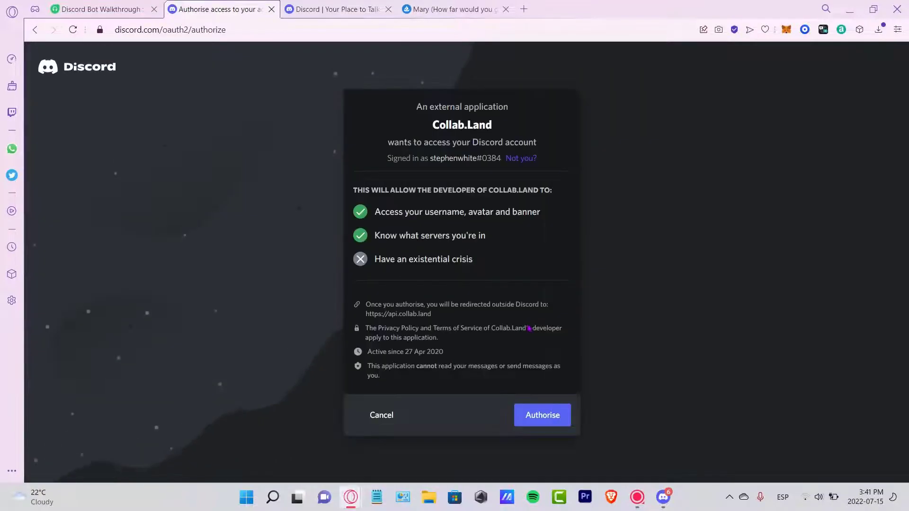
click(554, 417)
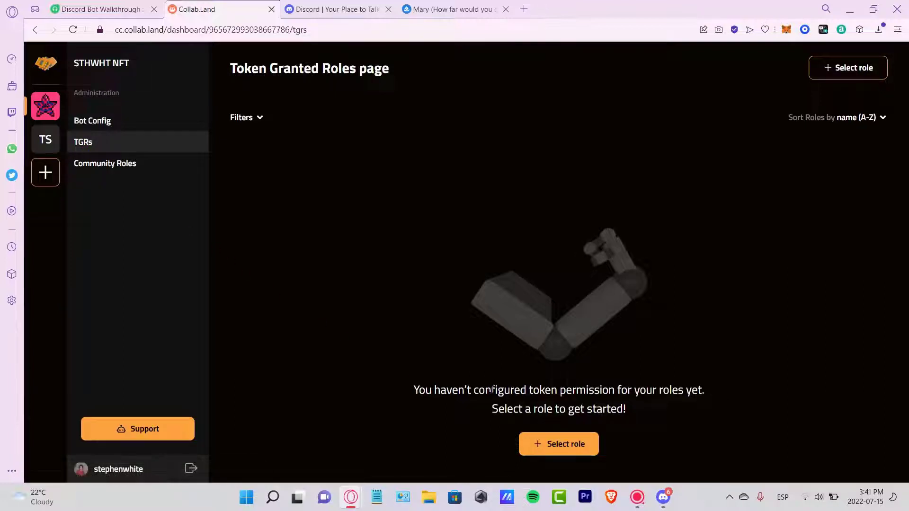
Start selecting a role, check the guide's note to create roles first, then cancel the role dialog
click(579, 451)
key(ctrl+Tab)
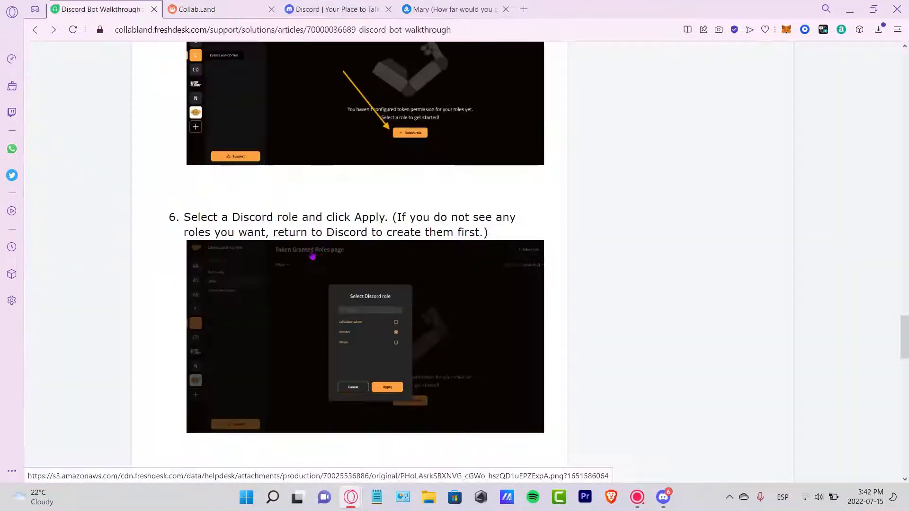
drag(401, 218, 481, 232)
click(481, 232)
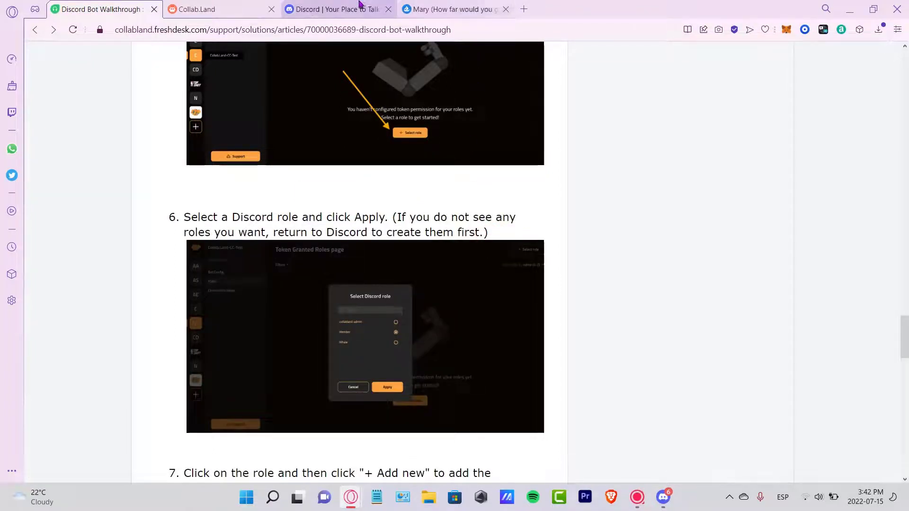
click(203, 7)
click(448, 383)
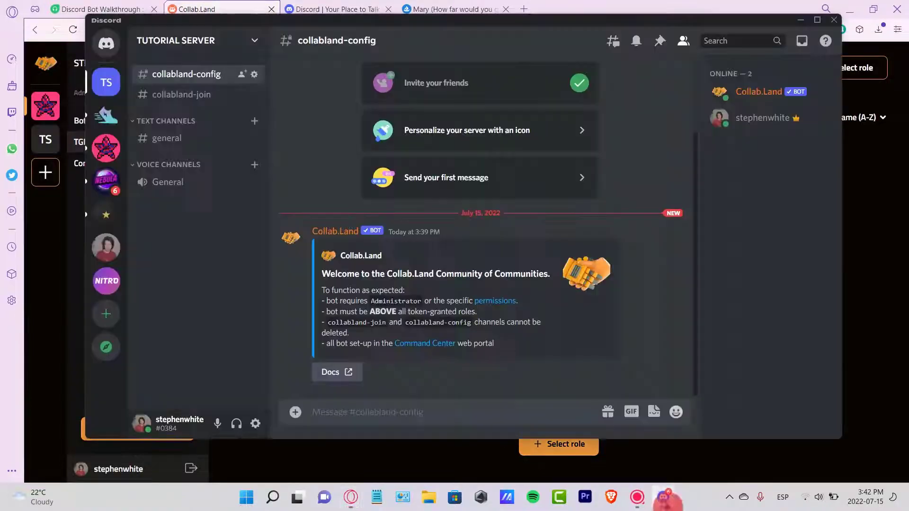
From TUTORIAL SERVER's general channel, open Server Settings and view the Collab.Land and collabland-admin roles
click(664, 497)
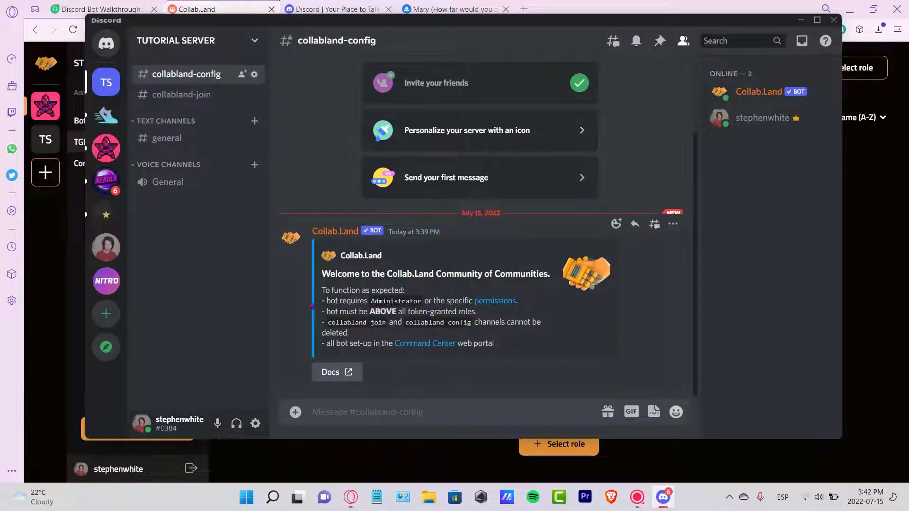
click(217, 321)
right_click(217, 320)
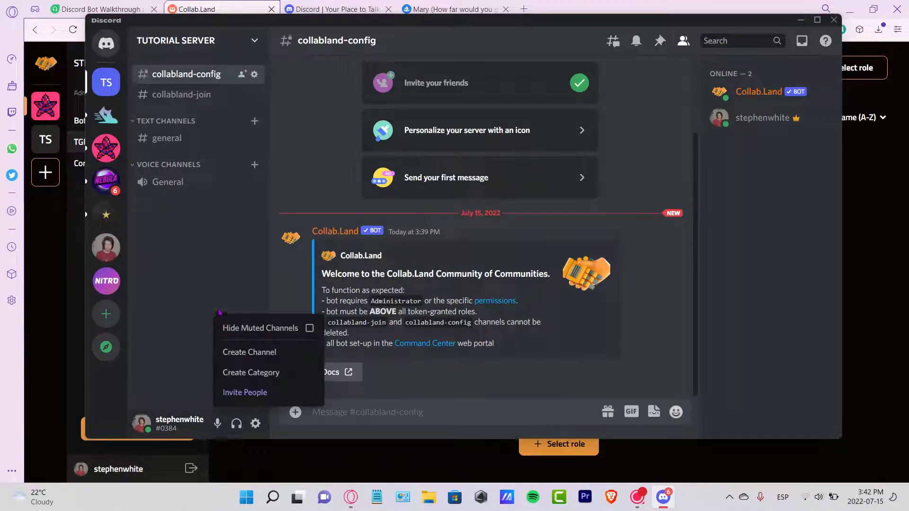
click(213, 285)
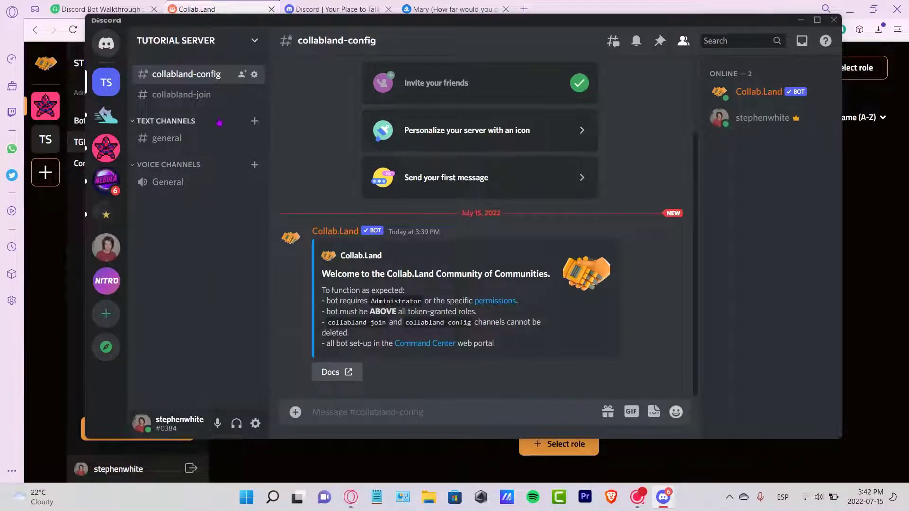
click(215, 146)
click(194, 40)
click(324, 118)
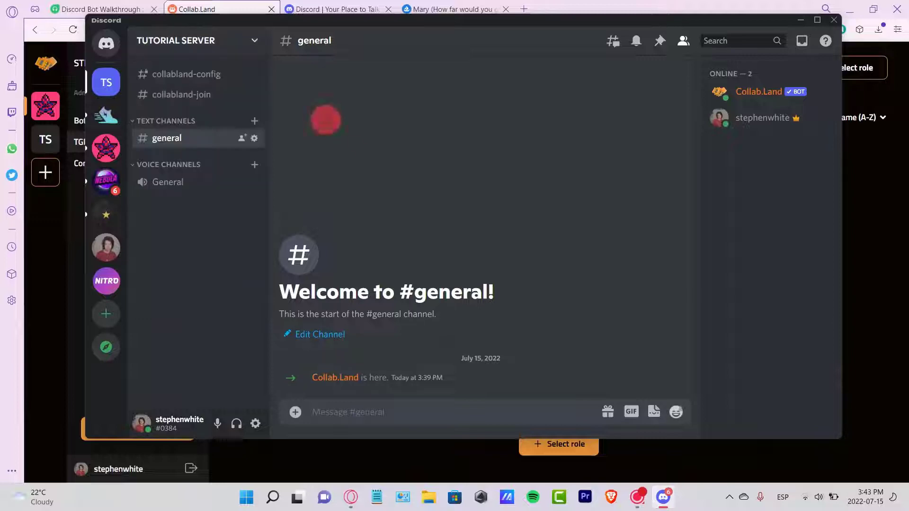
click(215, 44)
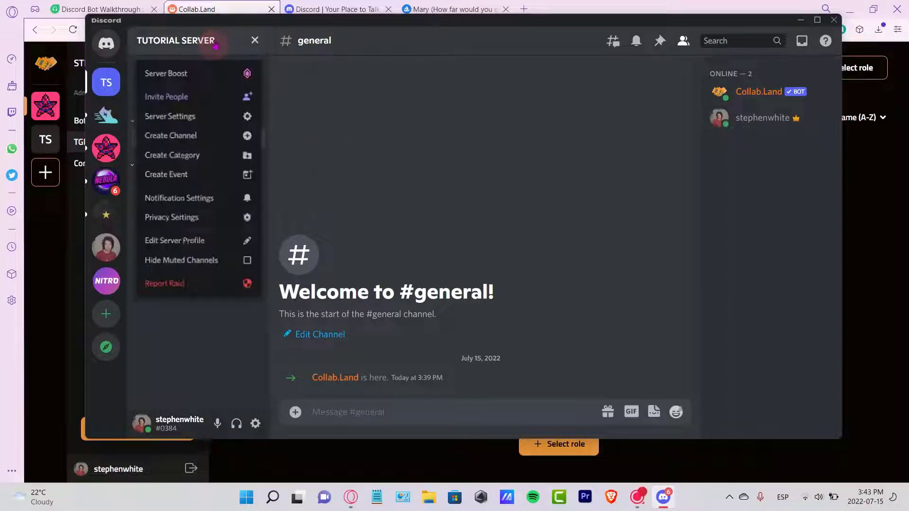
click(183, 118)
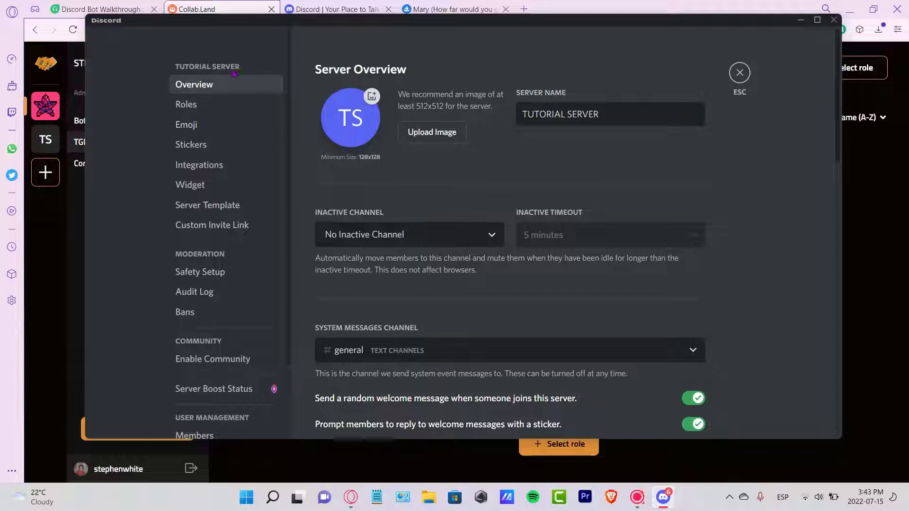
click(214, 112)
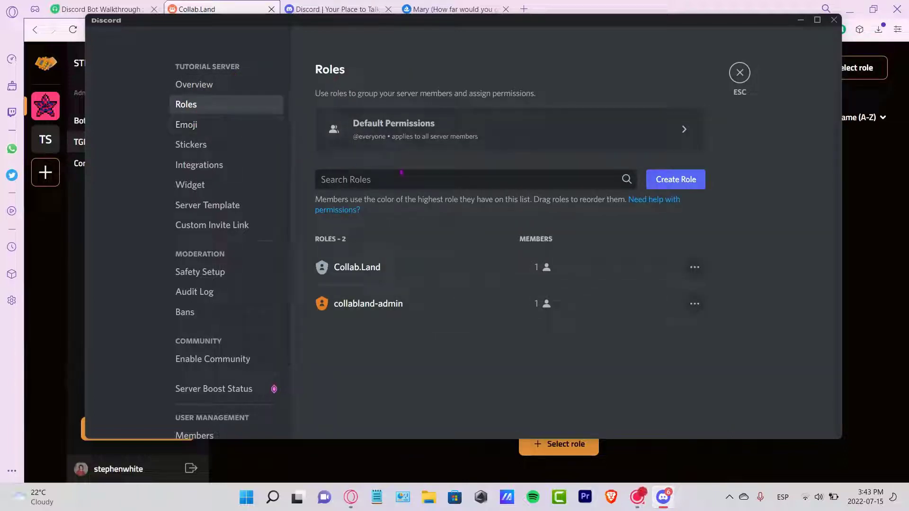
Create a new yellow role named Collab.Land that is mentionable and displayed separately
click(659, 183)
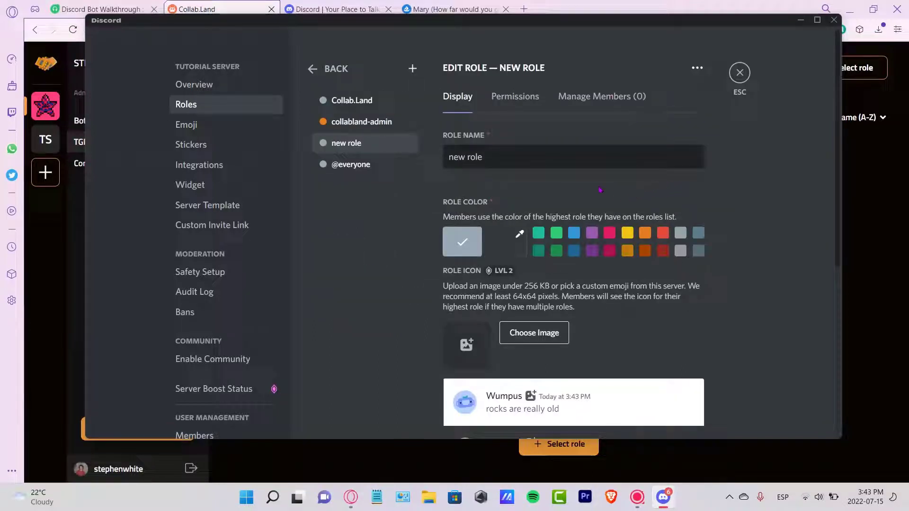
triple_click(508, 164)
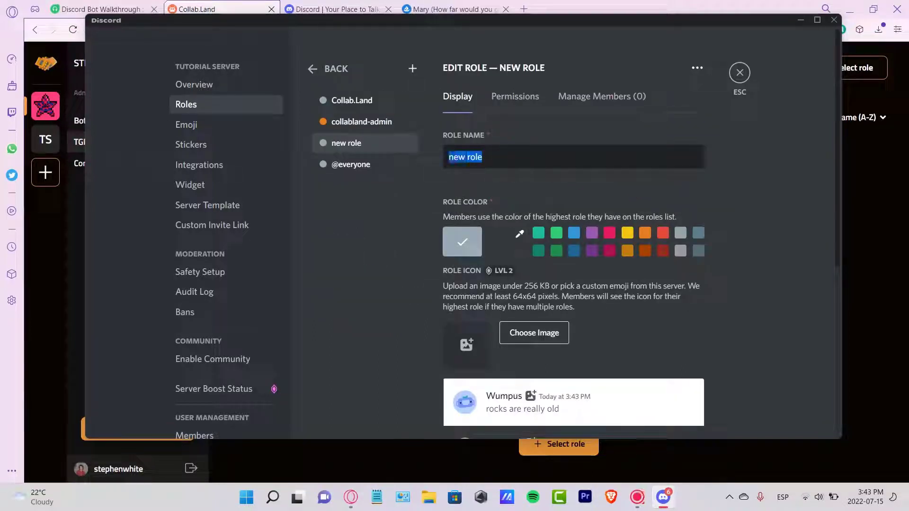
text(Collab.Land)
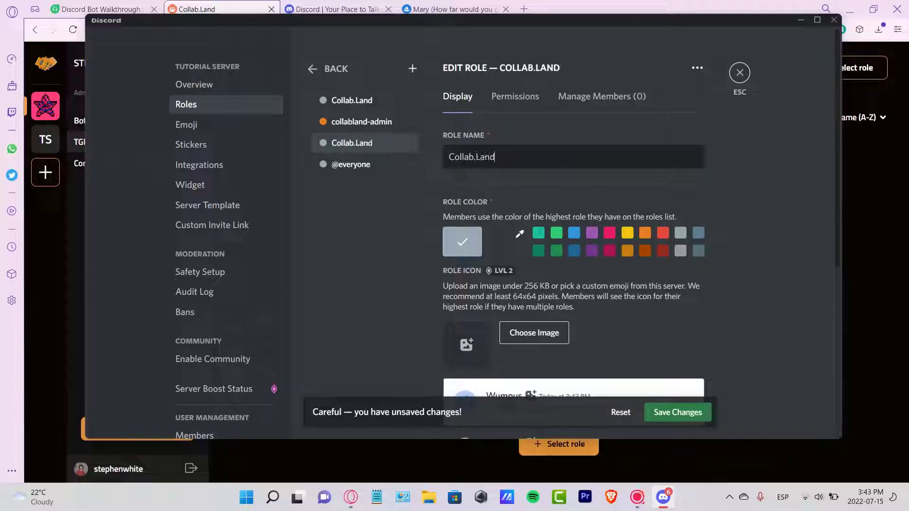
click(628, 234)
scroll(618, 274, down, 4)
scroll(630, 270, up, 2)
scroll(654, 263, down, 3)
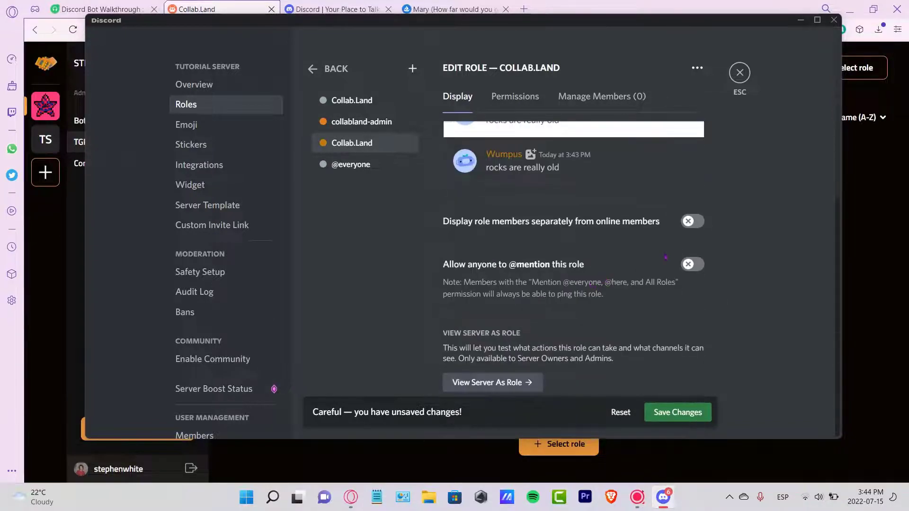
click(700, 266)
click(690, 222)
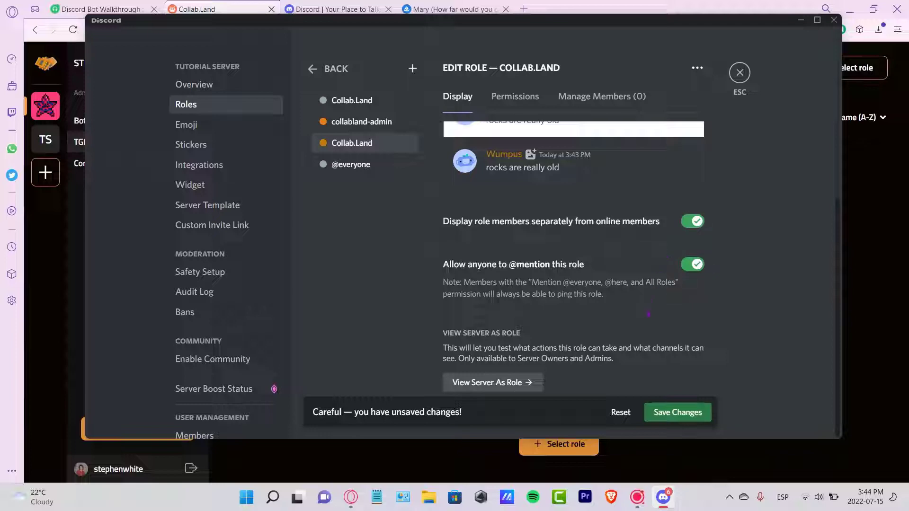
scroll(639, 389, up, 5)
Enable Manage Roles, Emojis and Stickers, Audit Log, Webhooks, Manage Server, Nicknames and Kick Members, then save
click(525, 98)
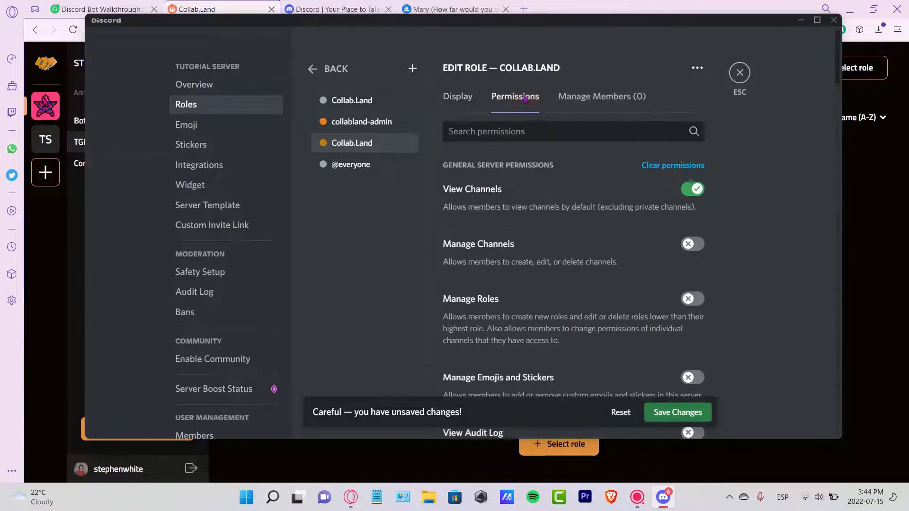
click(695, 298)
scroll(684, 287, down, 3)
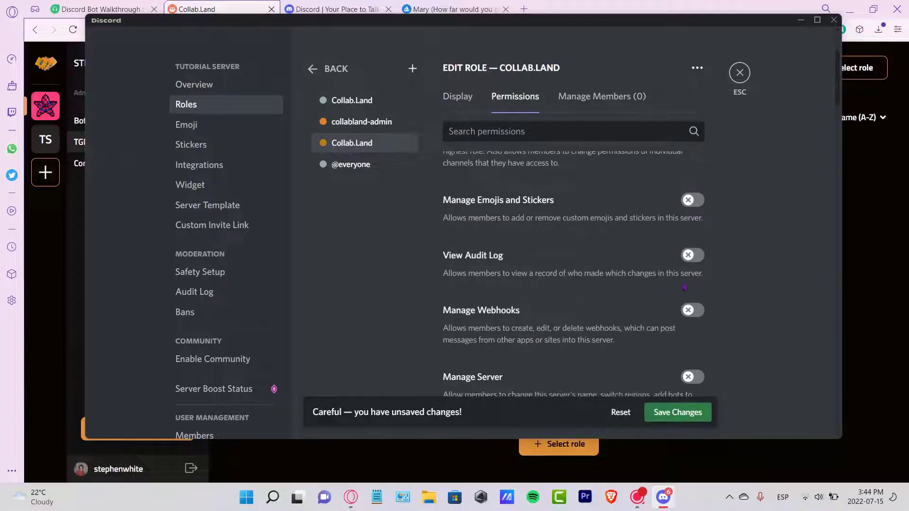
click(693, 200)
click(693, 255)
click(693, 310)
scroll(692, 285, down, 3)
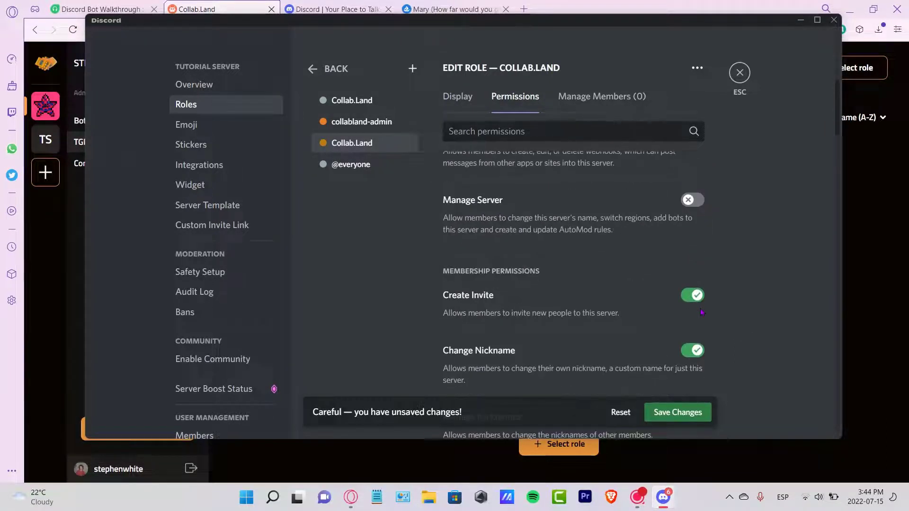
click(692, 200)
scroll(691, 204, up, 3)
scroll(691, 228, down, 6)
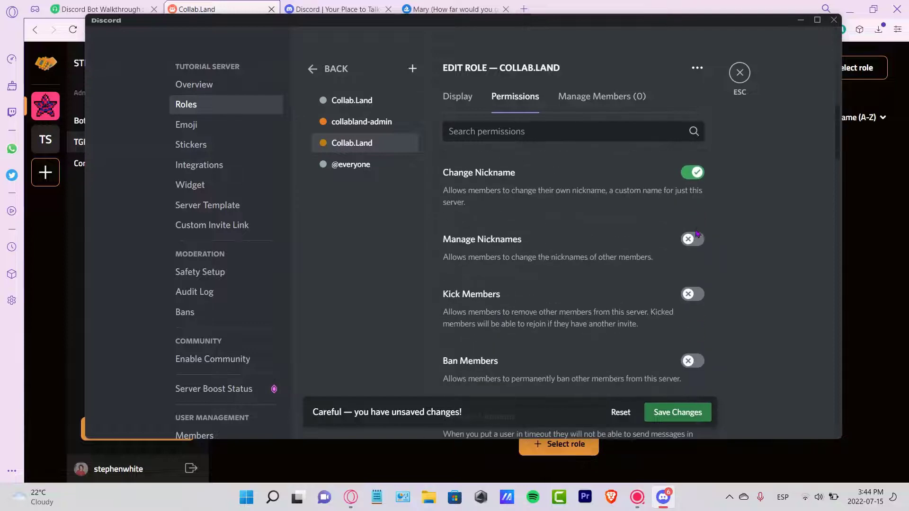
click(693, 247)
click(693, 299)
scroll(693, 298, down, 3)
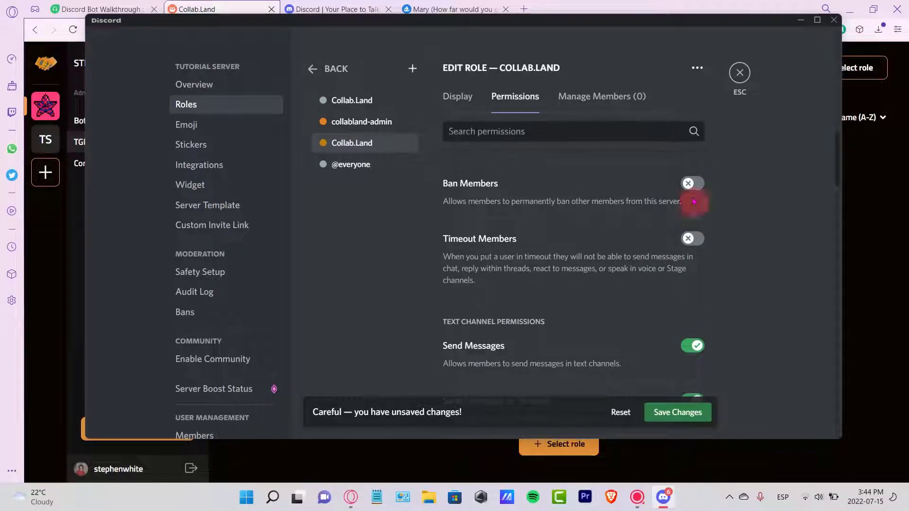
scroll(691, 284, down, 10)
click(672, 413)
Grant the Collab.Land role the Administrator permission and save it
scroll(773, 261, down, 10)
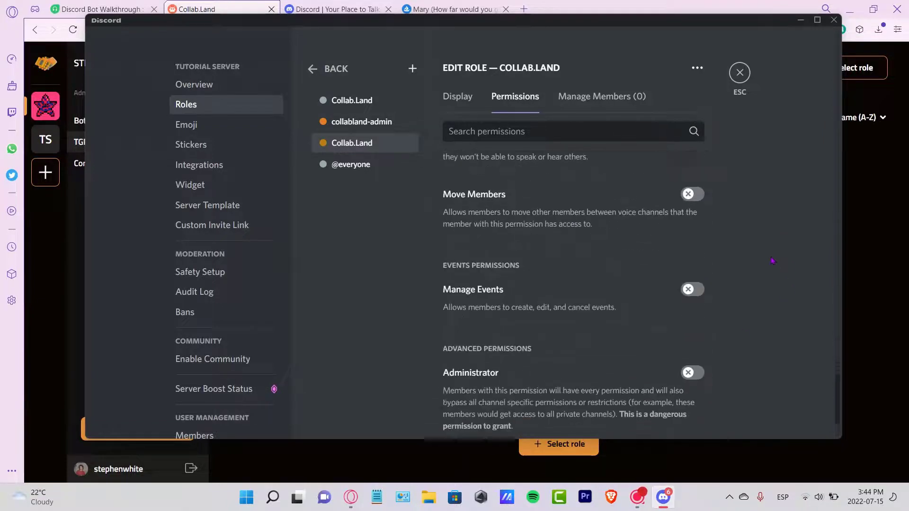
scroll(773, 261, down, 1)
click(692, 321)
click(676, 390)
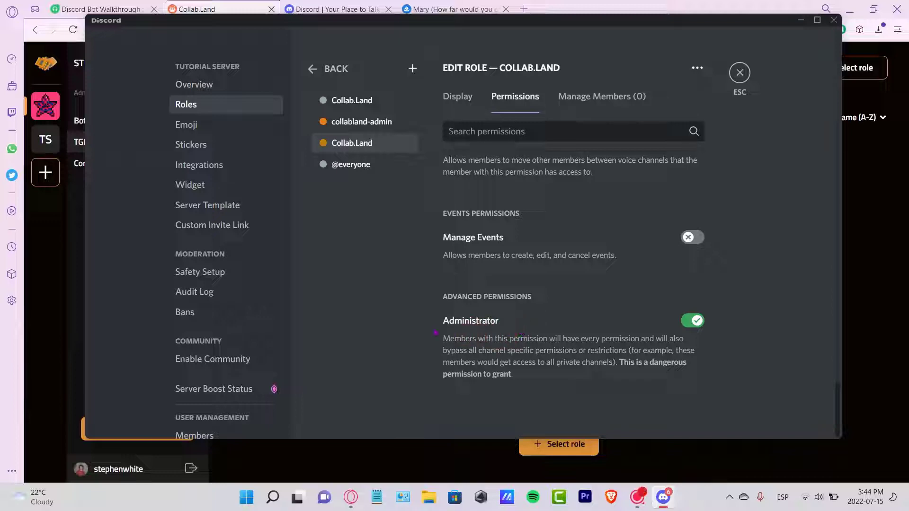
Close the server settings and start a token-granted role rule for the Collab.Land role
click(739, 73)
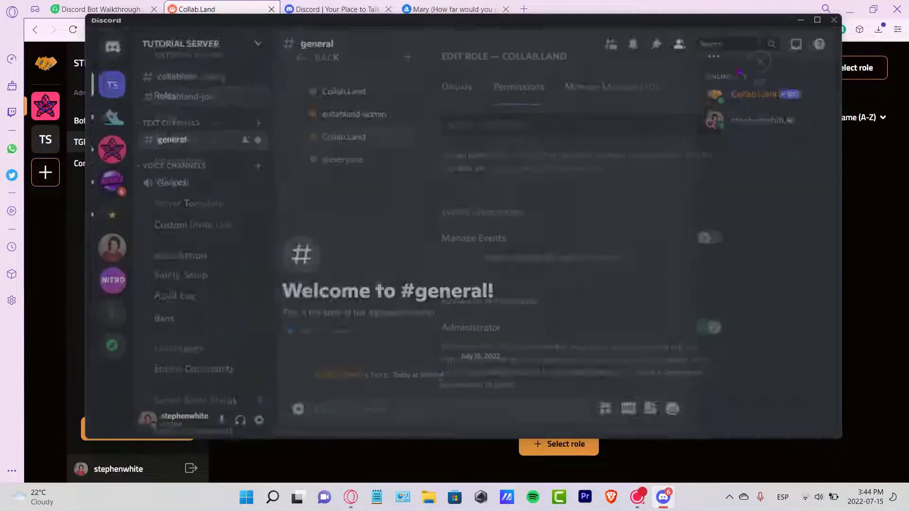
click(871, 226)
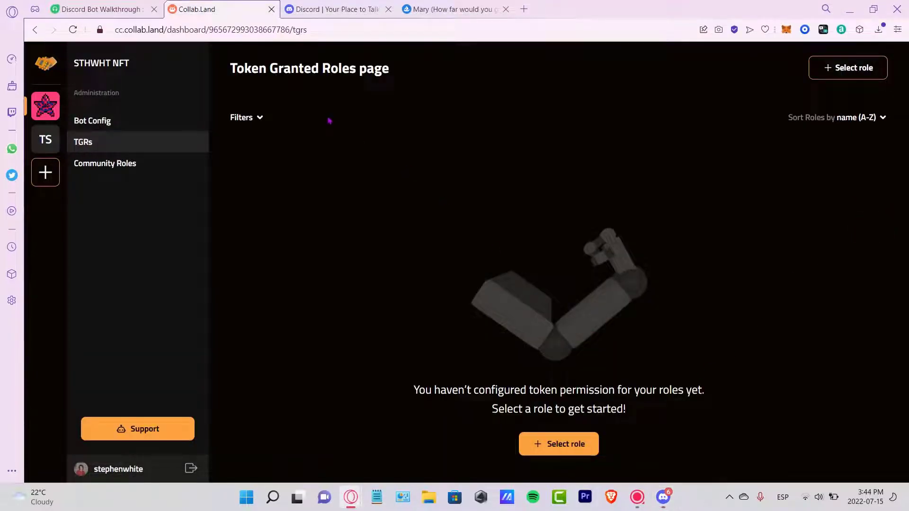
click(72, 30)
click(560, 442)
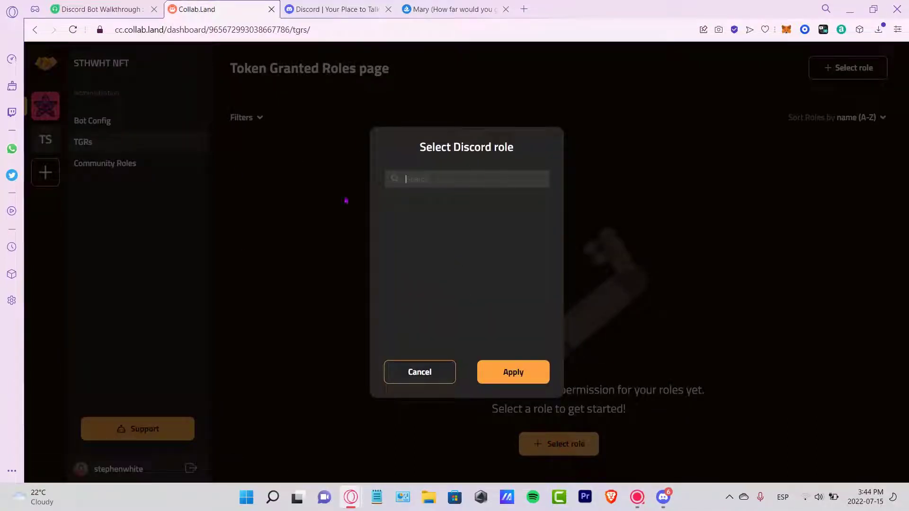
click(422, 213)
click(531, 374)
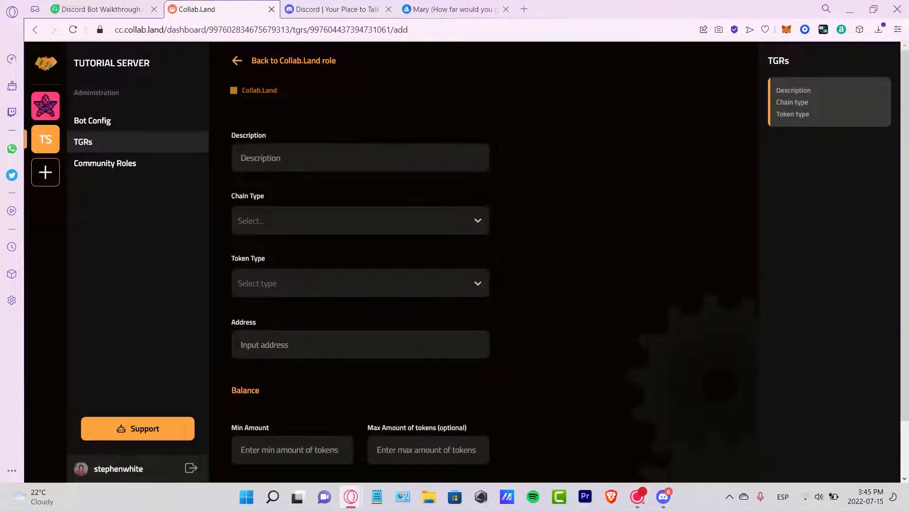
Describe the rule as 'NFT rare' and set its chain type to Polygon
click(367, 161)
click(381, 225)
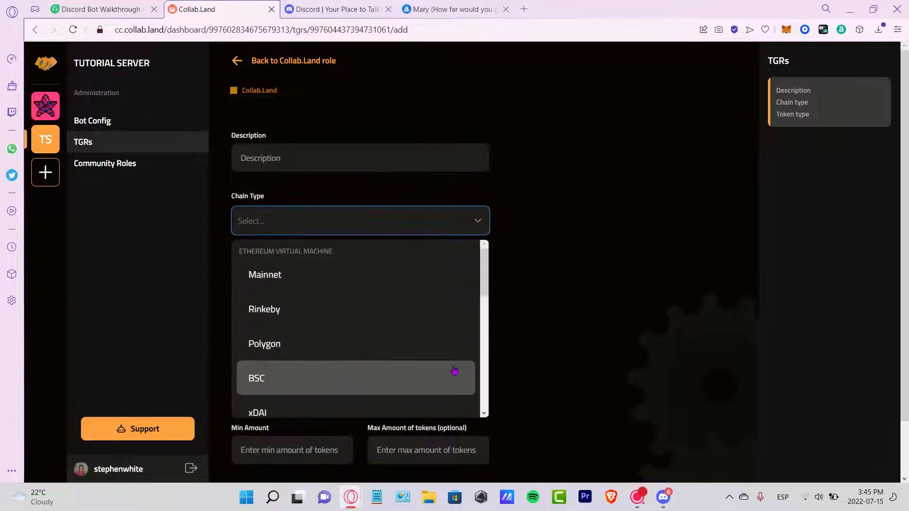
click(546, 235)
scroll(407, 281, down, 2)
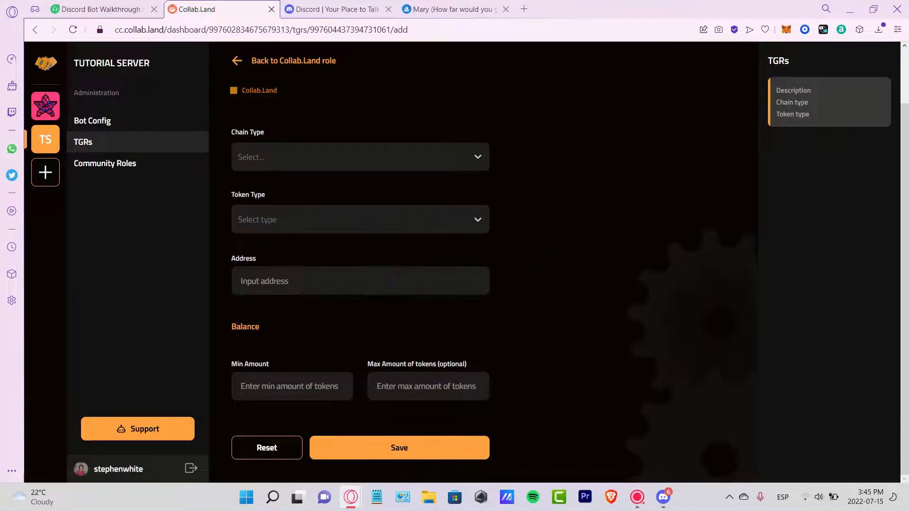
scroll(406, 308, up, 2)
click(353, 158)
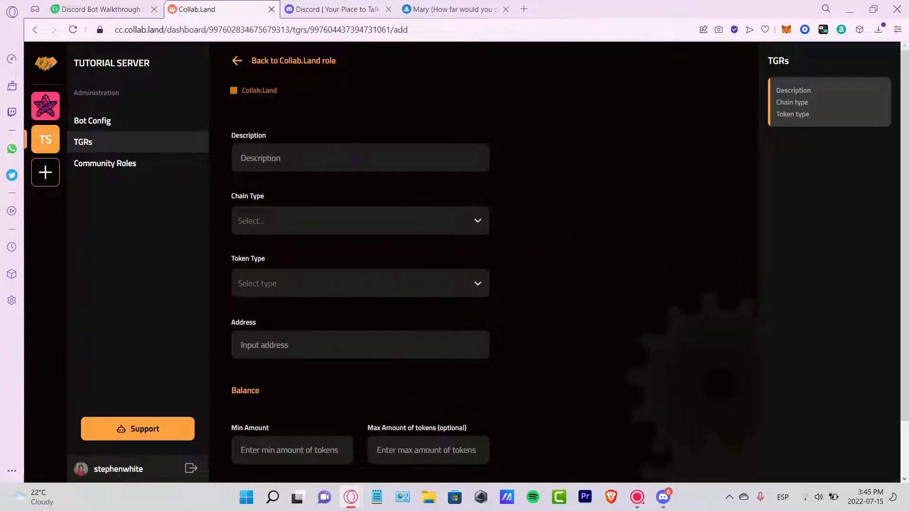
text(NFT Rrare)
double_click(325, 159)
text(rare)
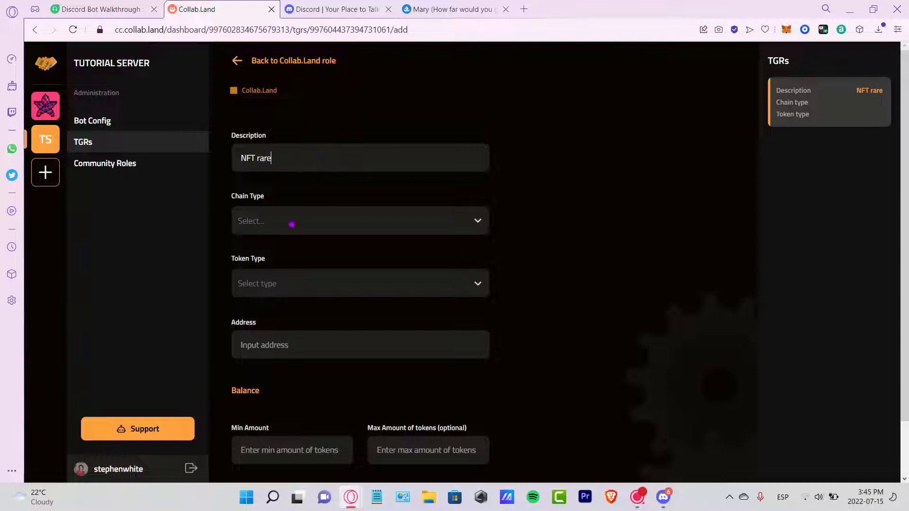
click(292, 227)
click(331, 344)
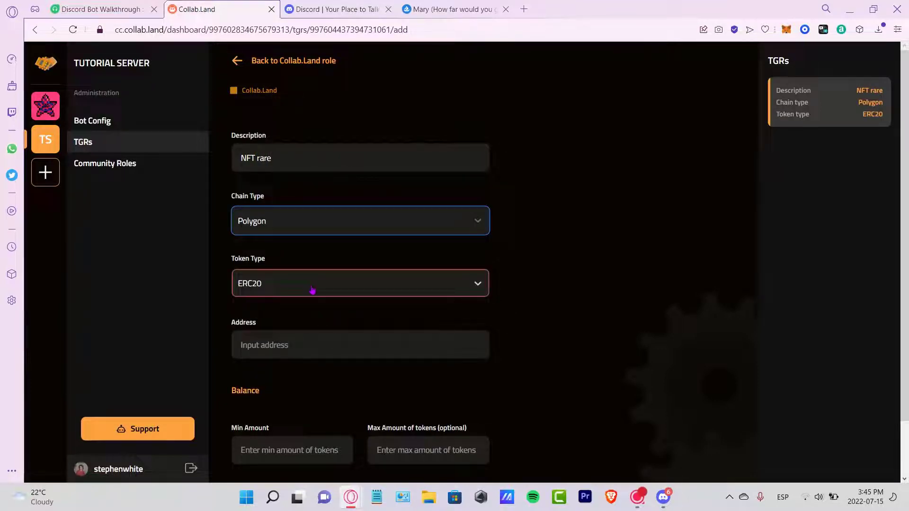
click(424, 9)
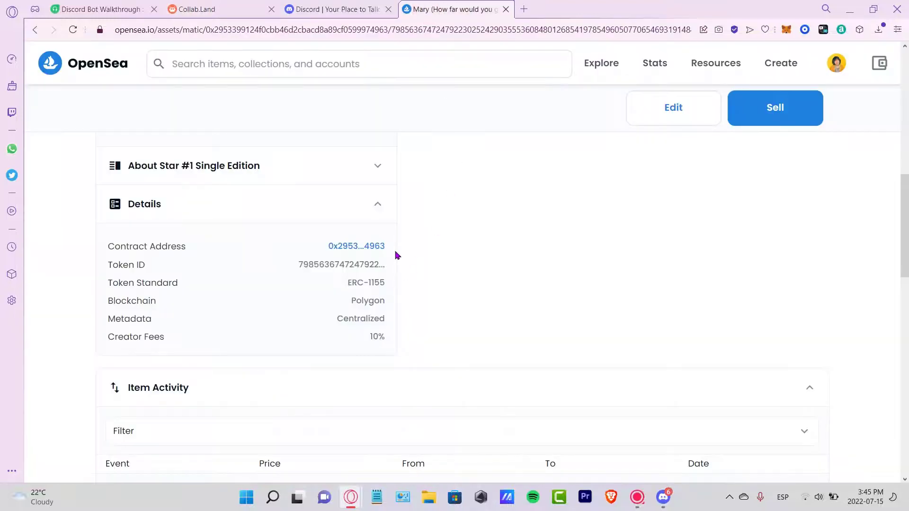
Review the OpenSea NFT page and the token type list in the Collab.Land rule form
scroll(397, 256, up, 10)
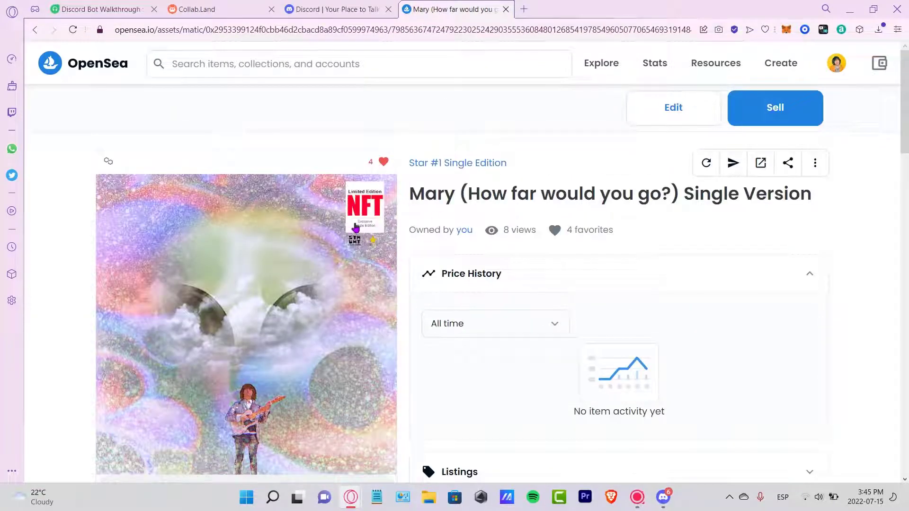
scroll(439, 179, down, 4)
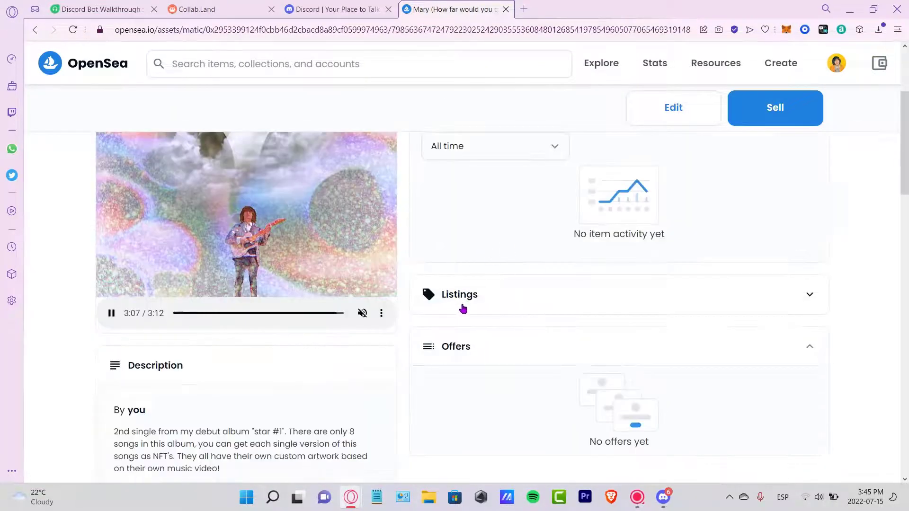
scroll(463, 308, up, 3)
scroll(465, 308, down, 10)
scroll(469, 315, up, 4)
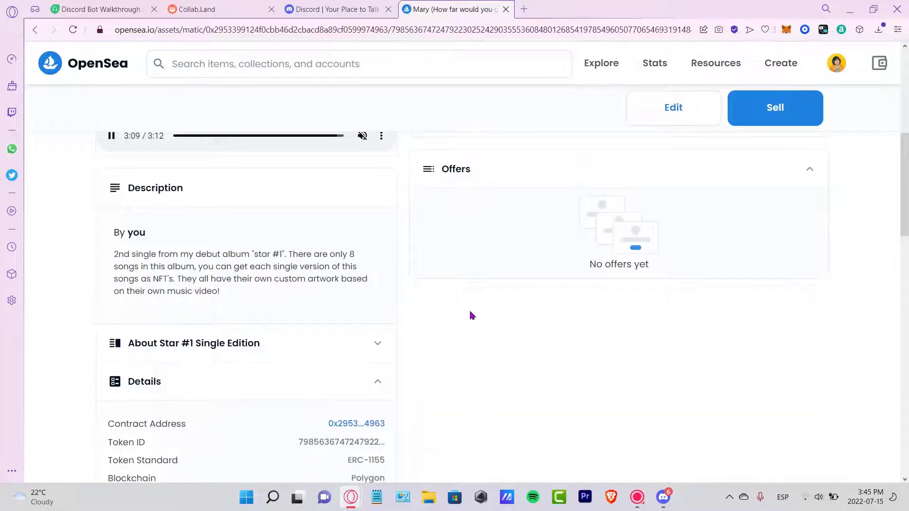
click(335, 9)
click(238, 6)
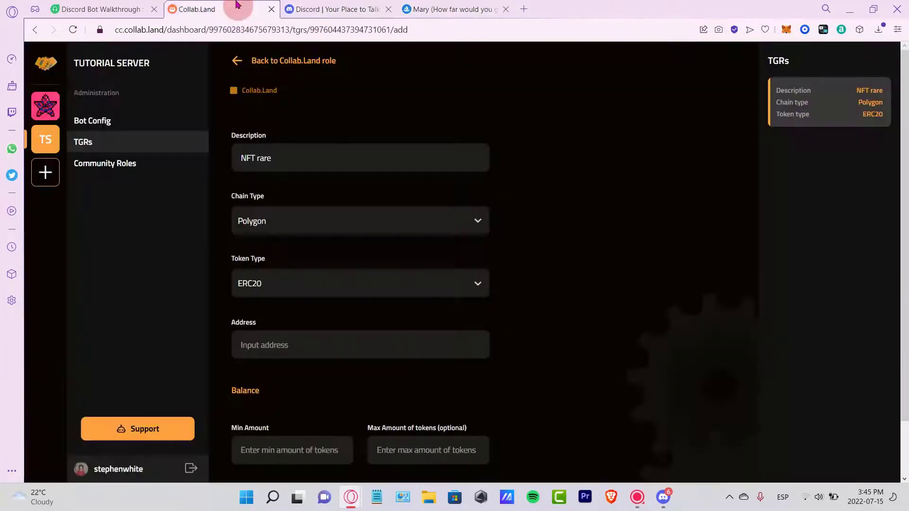
click(319, 283)
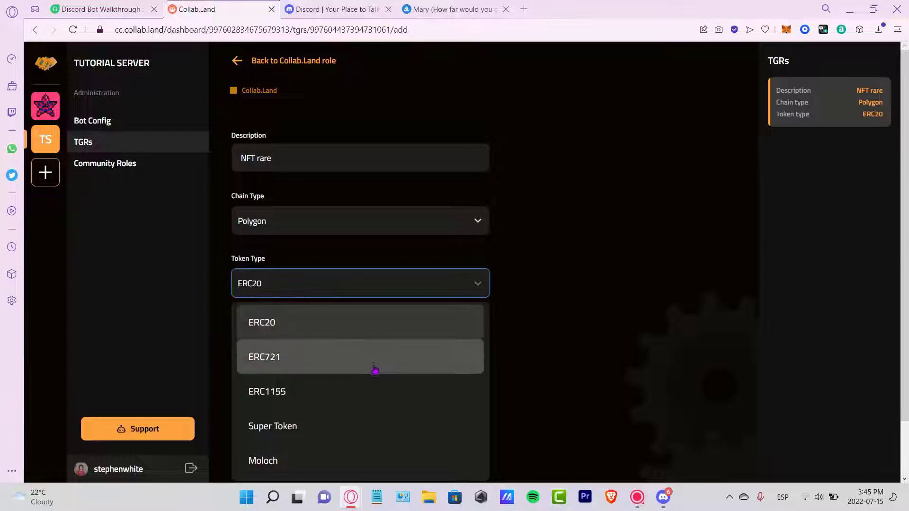
click(377, 334)
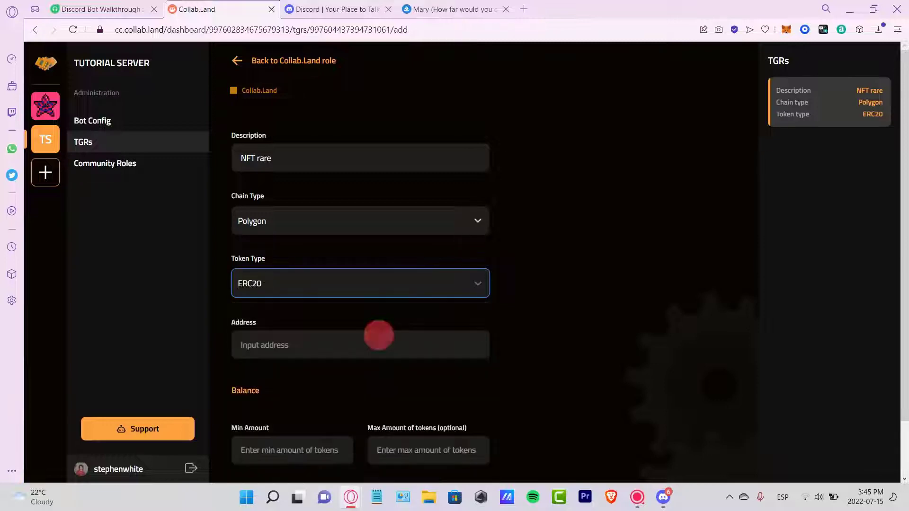
scroll(479, 341, down, 2)
Copy the NFT's contract address from Polygonscan and paste it into the rule's address field
click(453, 9)
scroll(427, 304, down, 4)
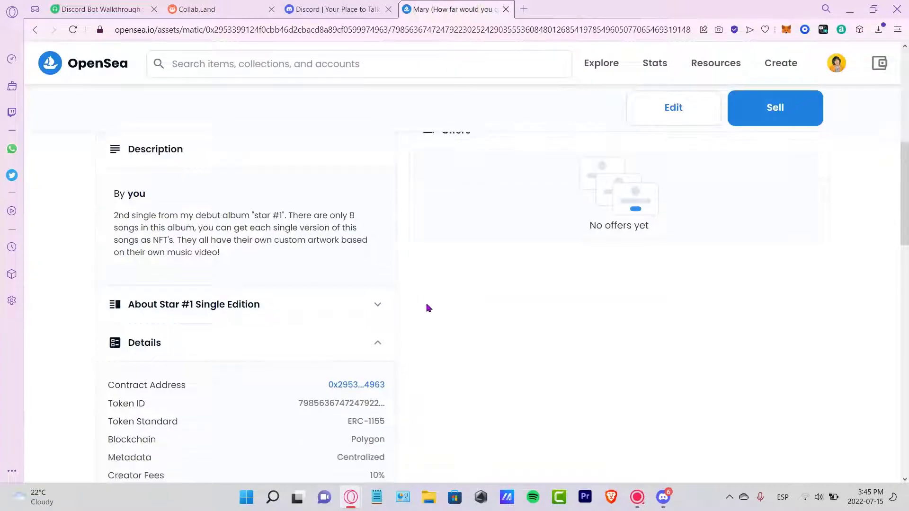
click(367, 247)
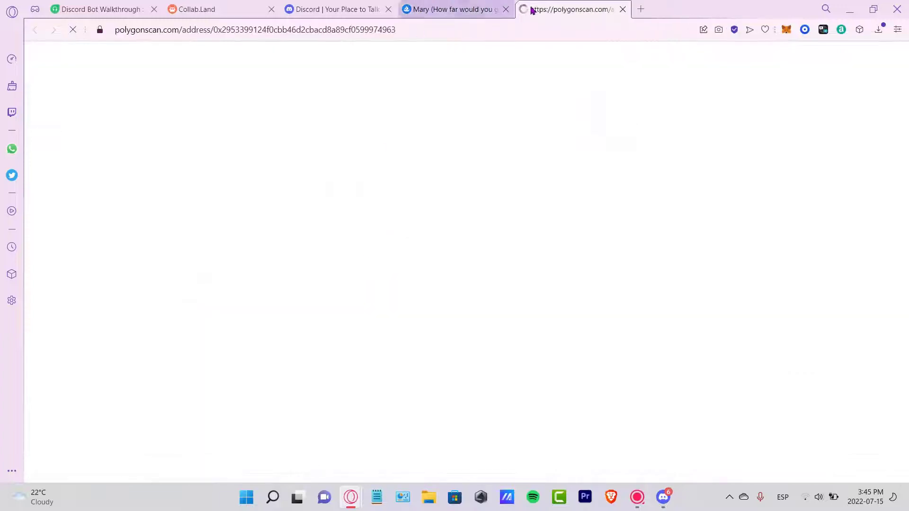
click(624, 9)
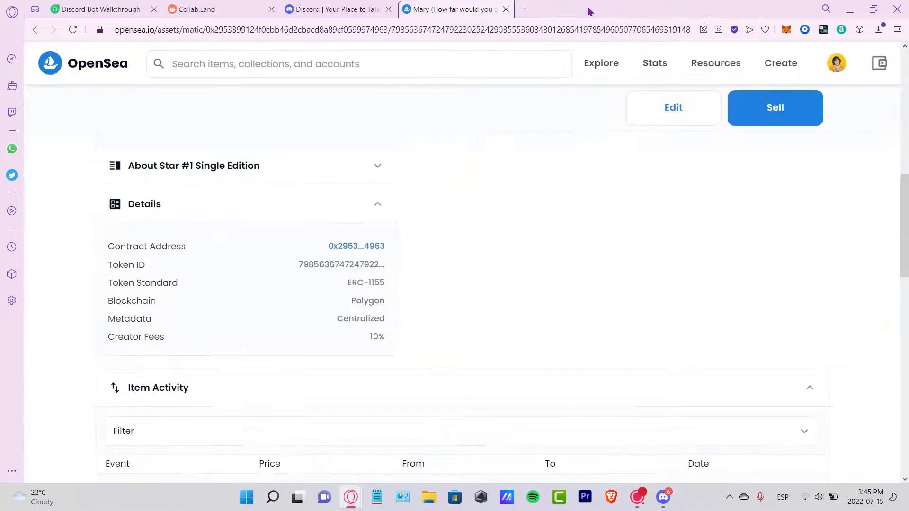
click(371, 246)
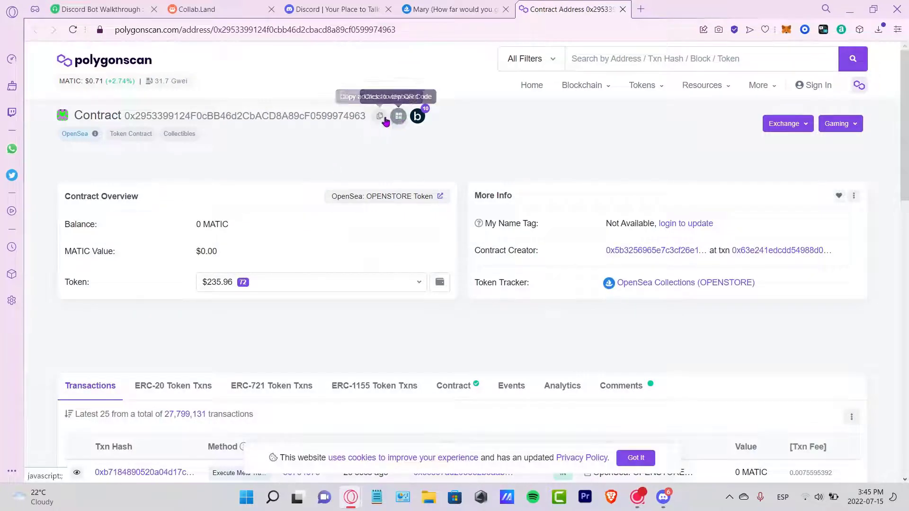
click(379, 116)
click(221, 12)
click(364, 281)
key(ctrl+v)
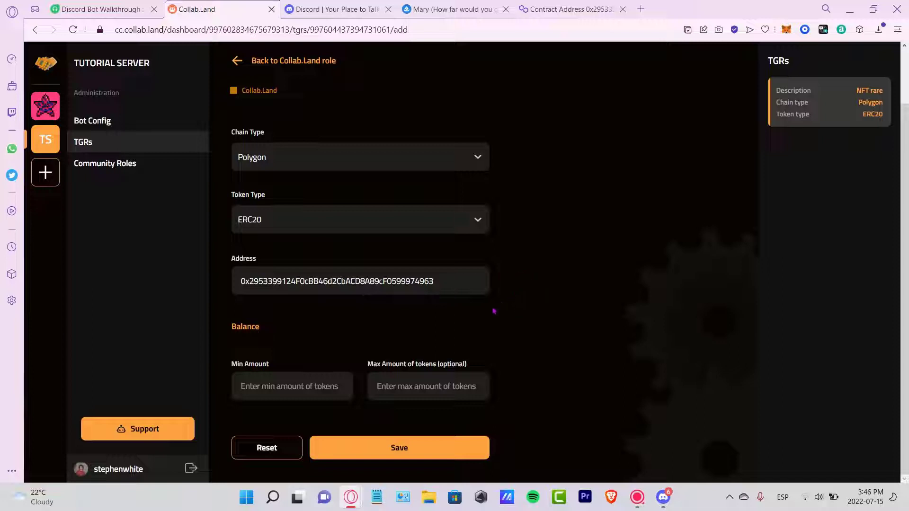
Set the requirement's minimum amount to 1 and maximum to 2, and save it
click(291, 386)
text(1)
click(429, 386)
text(2)
click(448, 445)
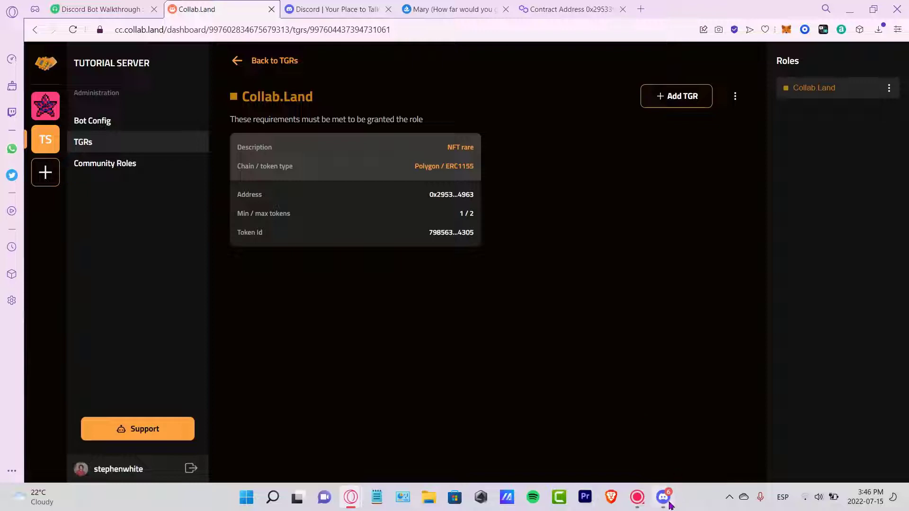
click(450, 9)
scroll(420, 272, up, 10)
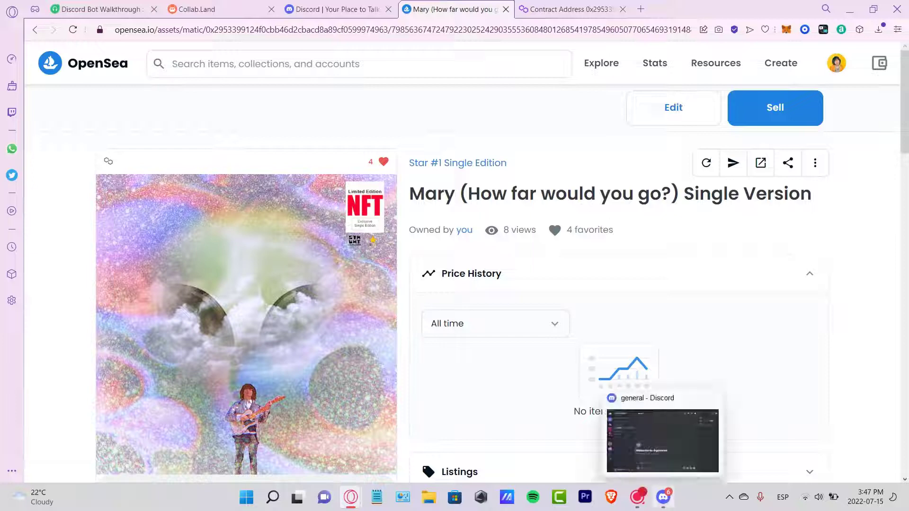
Bring Discord forward and view the collabland-join, collabland-config and general channels
click(663, 498)
click(526, 240)
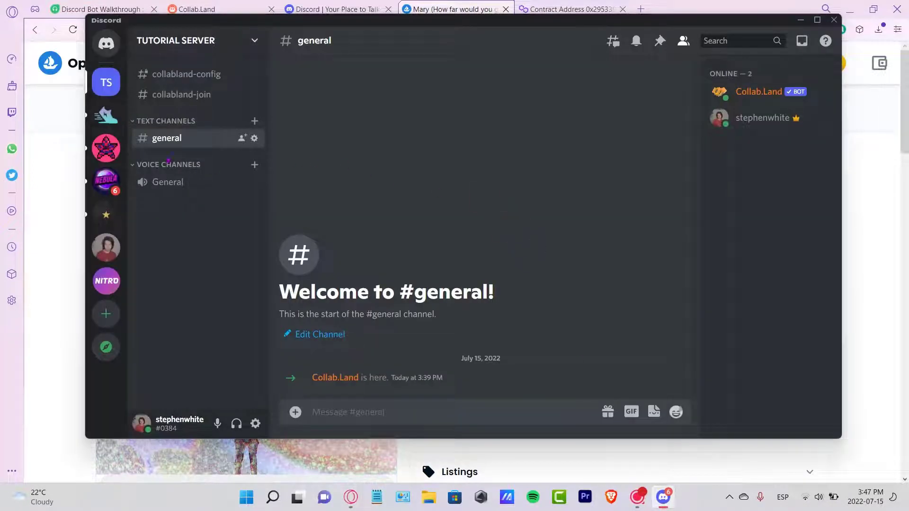
click(194, 104)
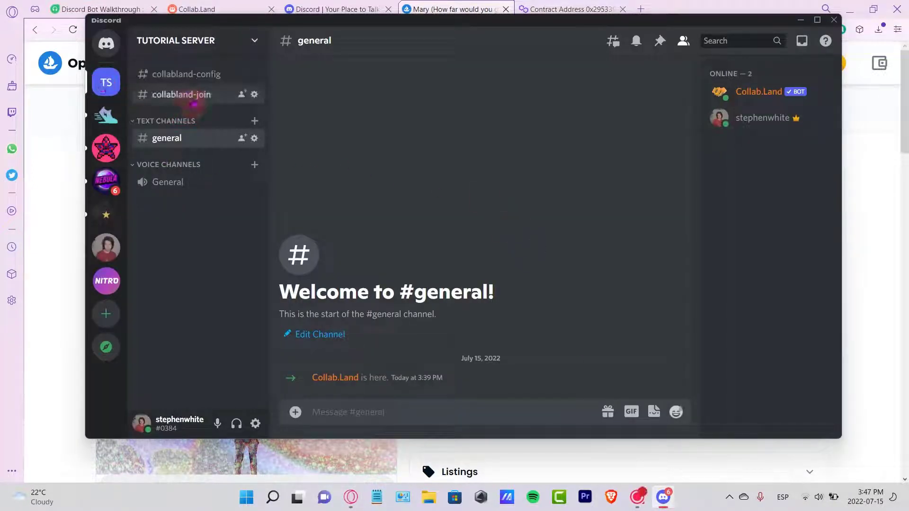
click(197, 75)
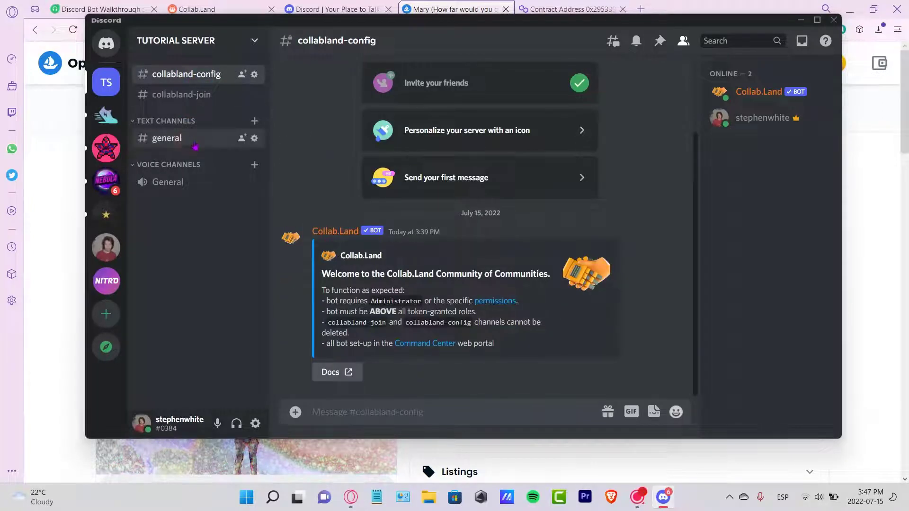
click(195, 139)
click(182, 182)
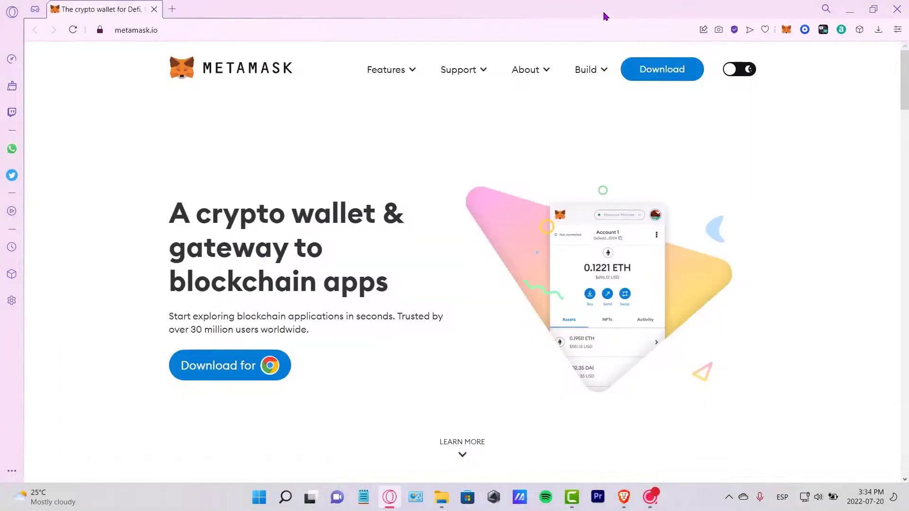
Go from the MetaMask download page to its browser extension store page
mouse_move(388, 71)
scroll(522, 228, down, 15)
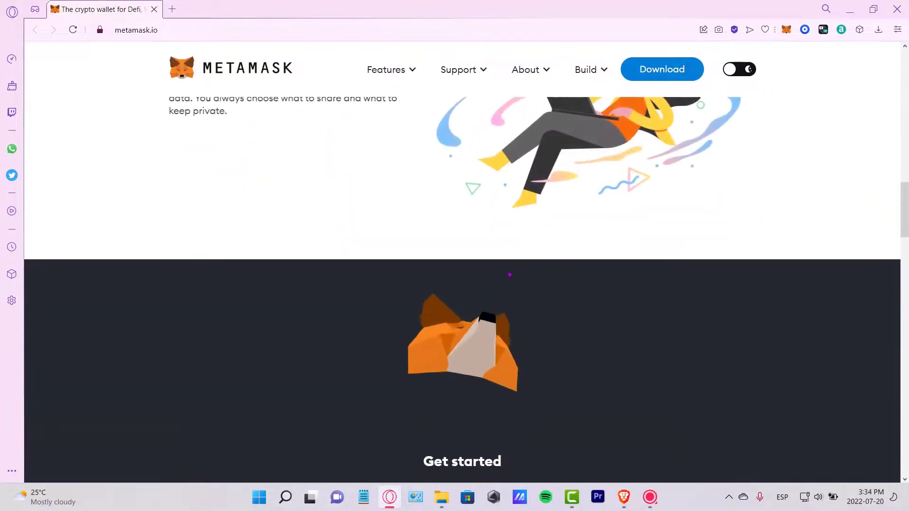
scroll(521, 260, down, 4)
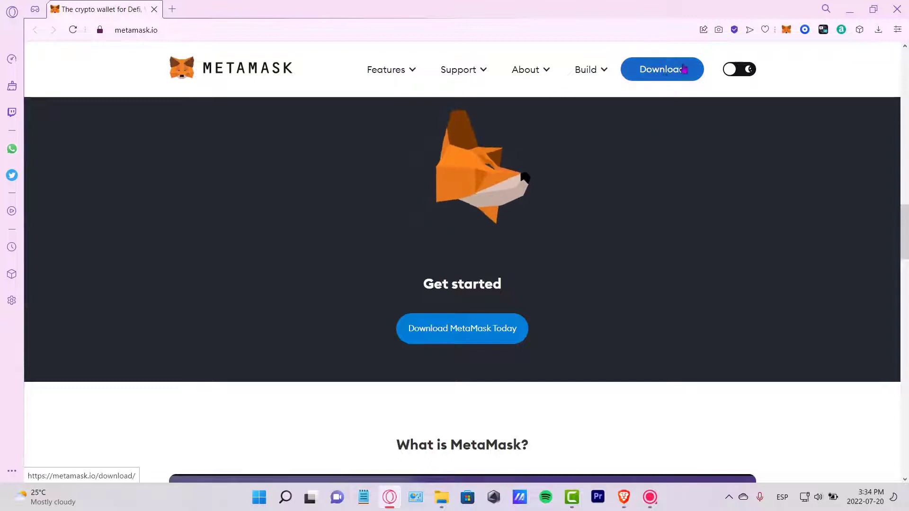
click(496, 337)
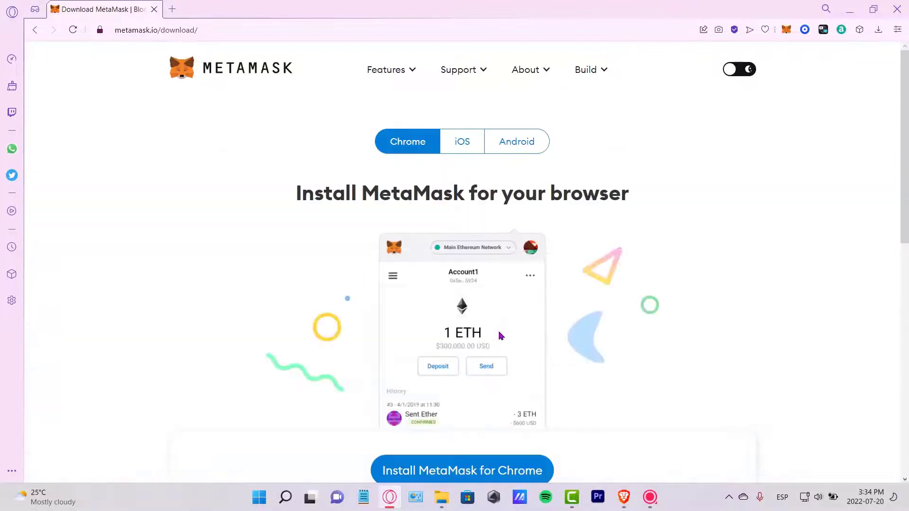
scroll(553, 230, down, 8)
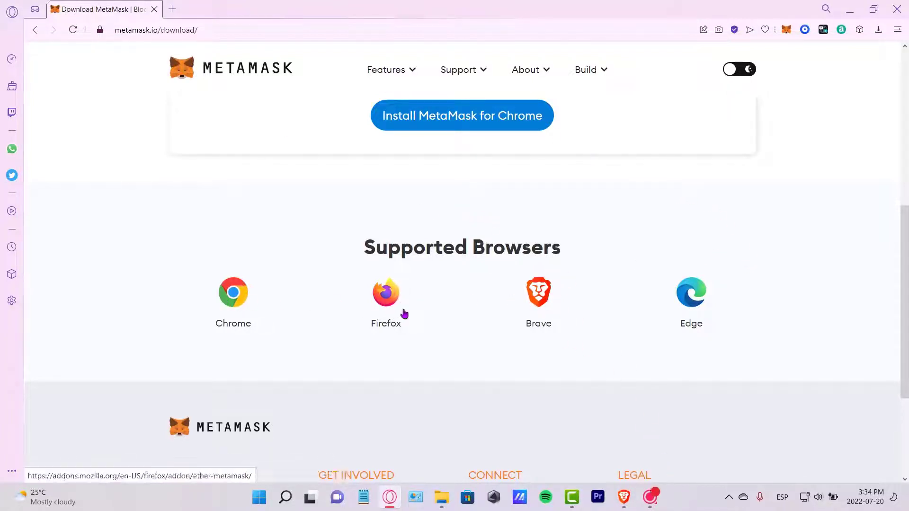
click(545, 299)
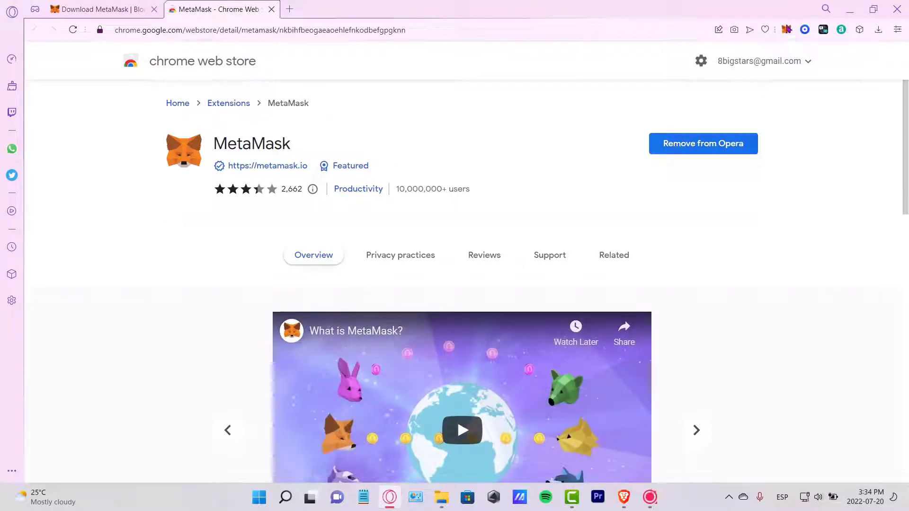
Open the installed MetaMask wallet and unlock it with the wallet password
click(787, 29)
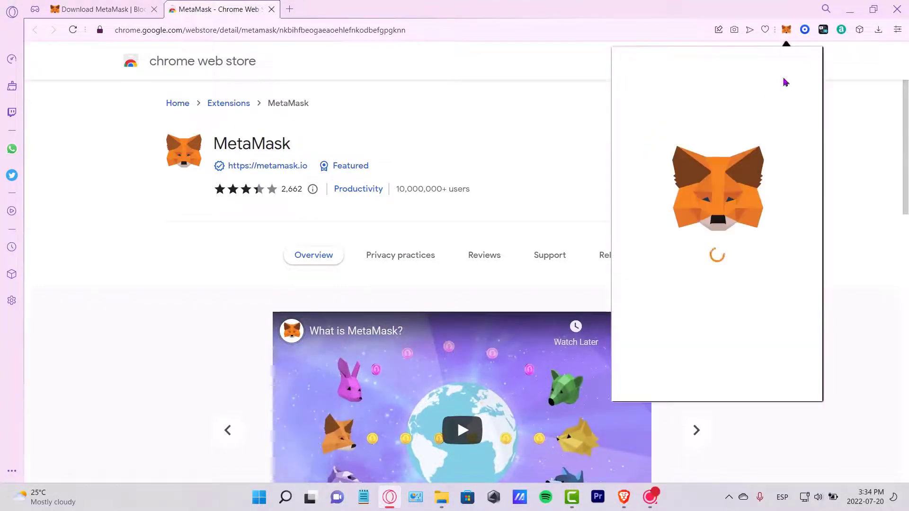
click(703, 277)
key(ctrl+v)
key(Return)
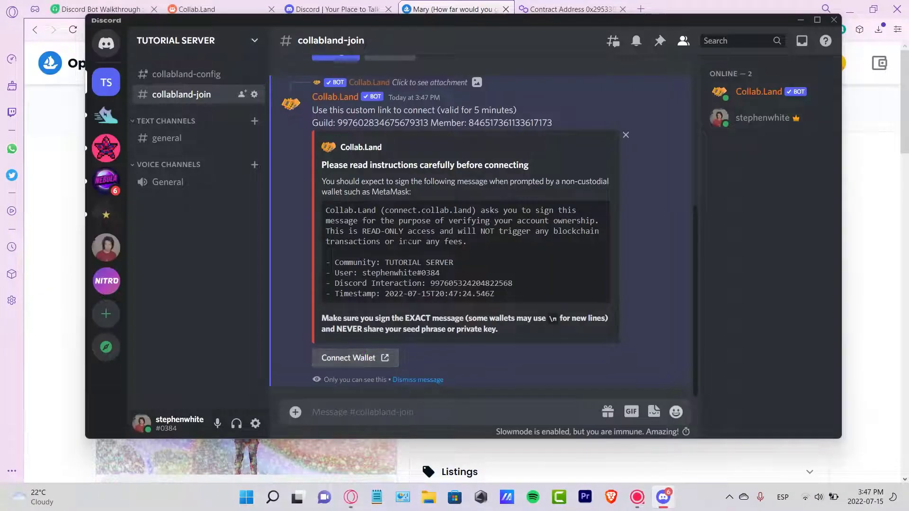
Follow the Connect Wallet link in collabland-join, confirm leaving Discord, and choose MetaMask
click(364, 361)
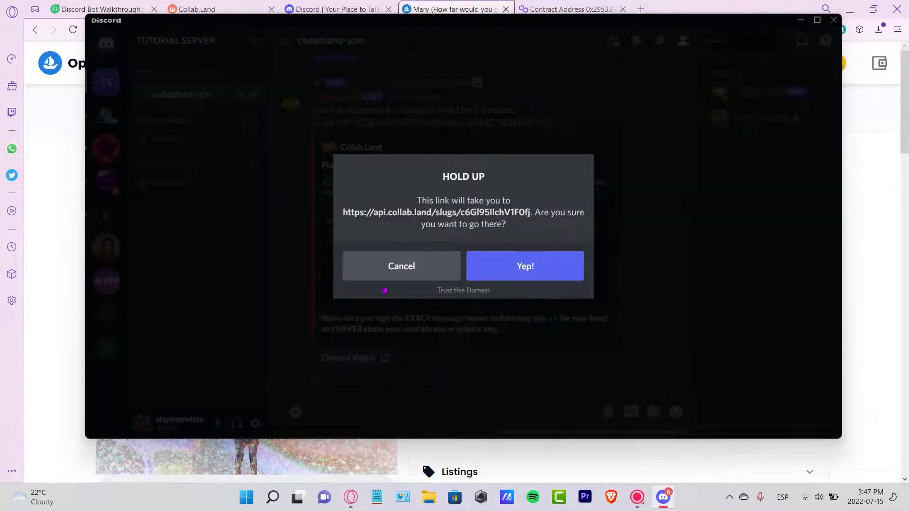
click(524, 266)
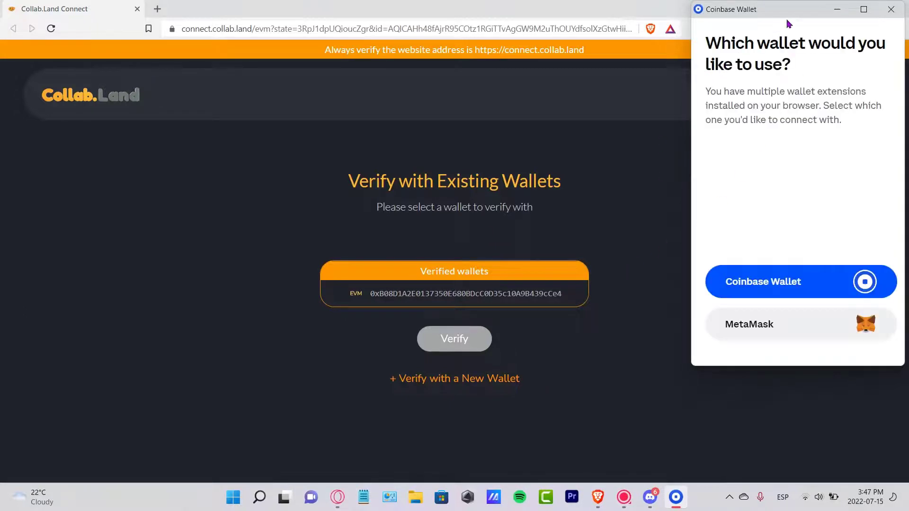
click(773, 321)
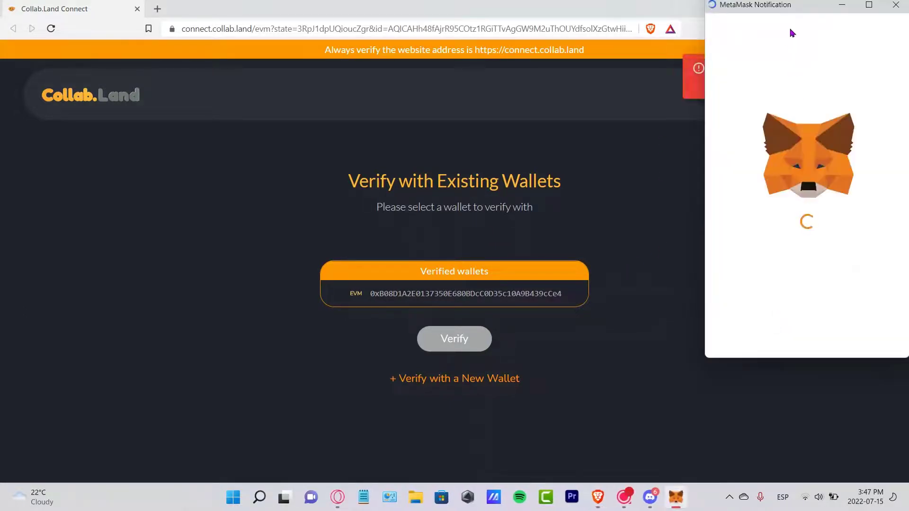
Unlock MetaMask with the wallet password and connect Account 1 to Collab.Land
drag(796, 5, 755, 67)
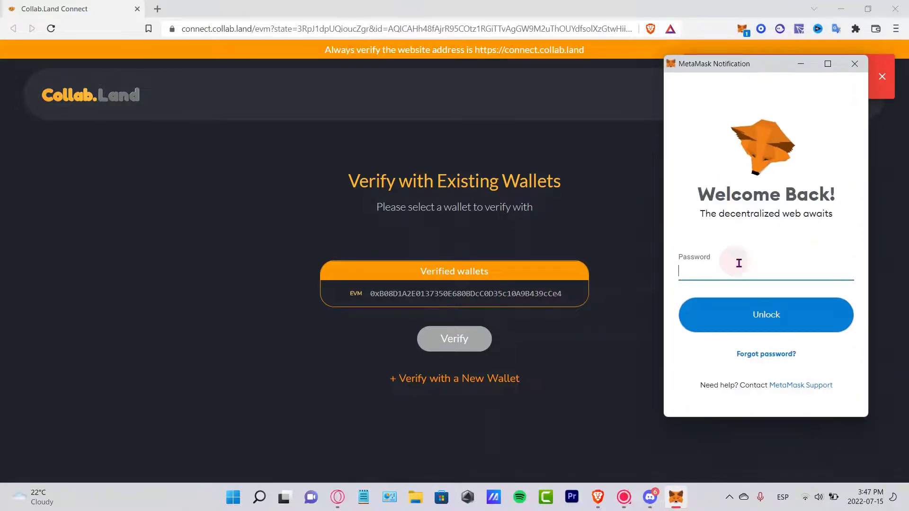
text(••••••••)
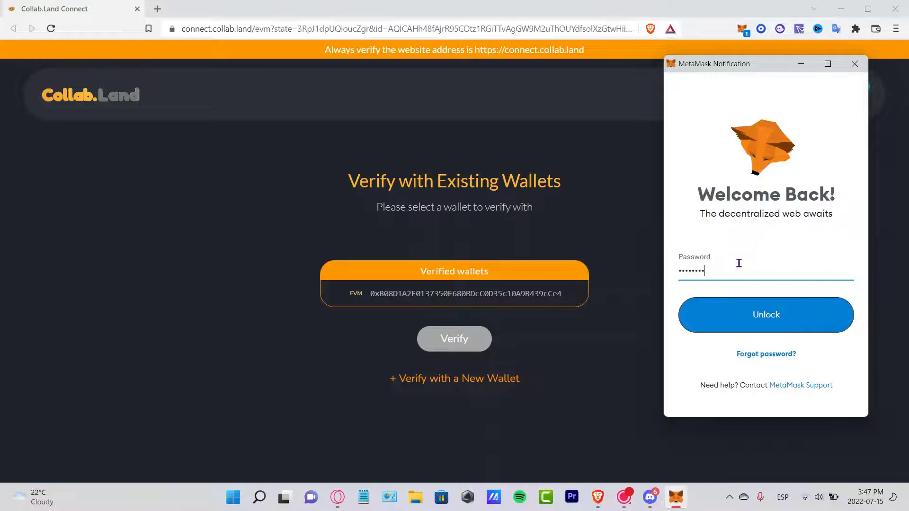
text(•)
key(Return)
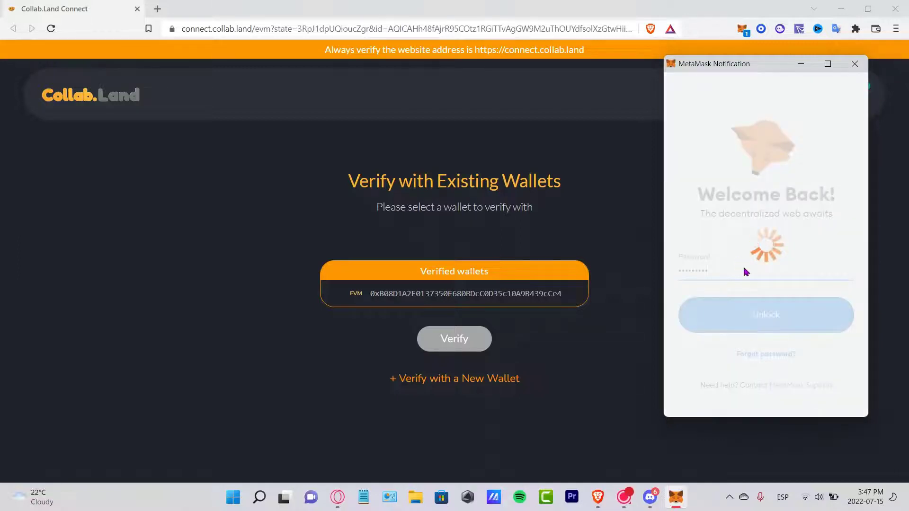
click(825, 400)
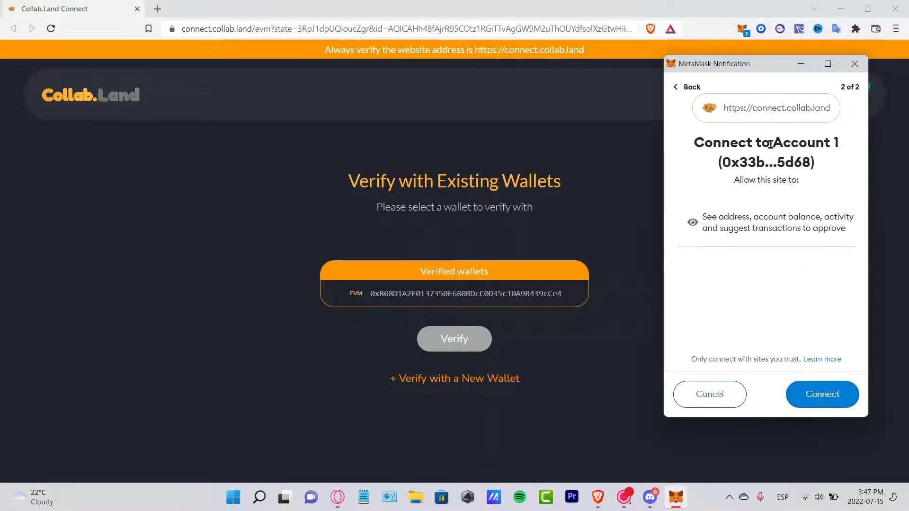
click(829, 389)
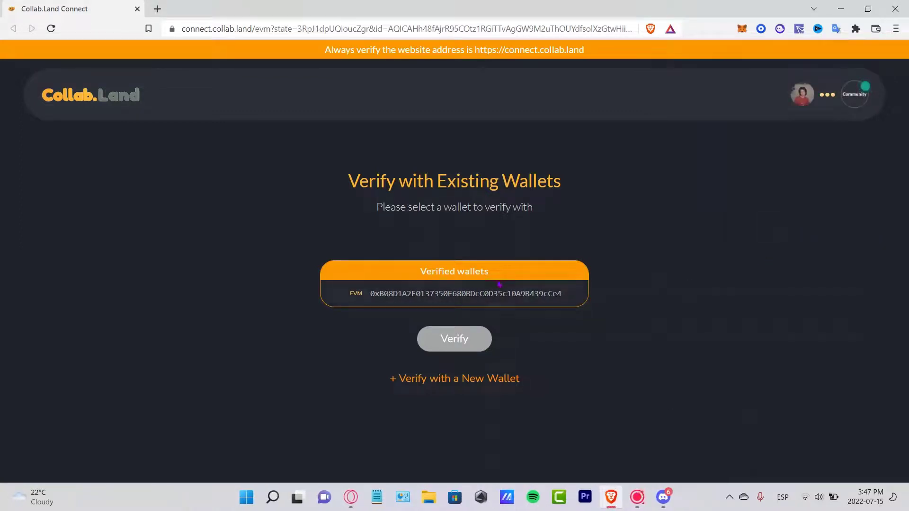
click(823, 94)
Reload the verification page, select the already verified wallet and verify it
click(51, 28)
click(504, 300)
click(464, 347)
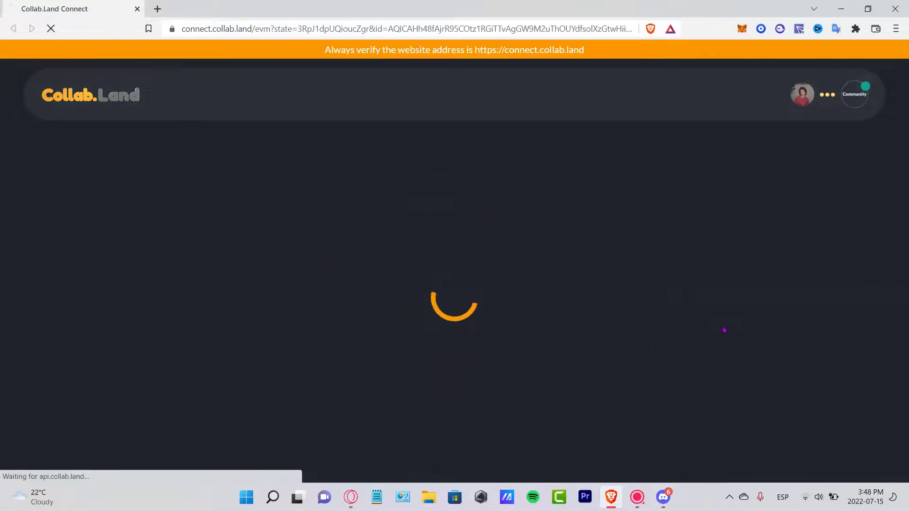
drag(374, 337, 638, 344)
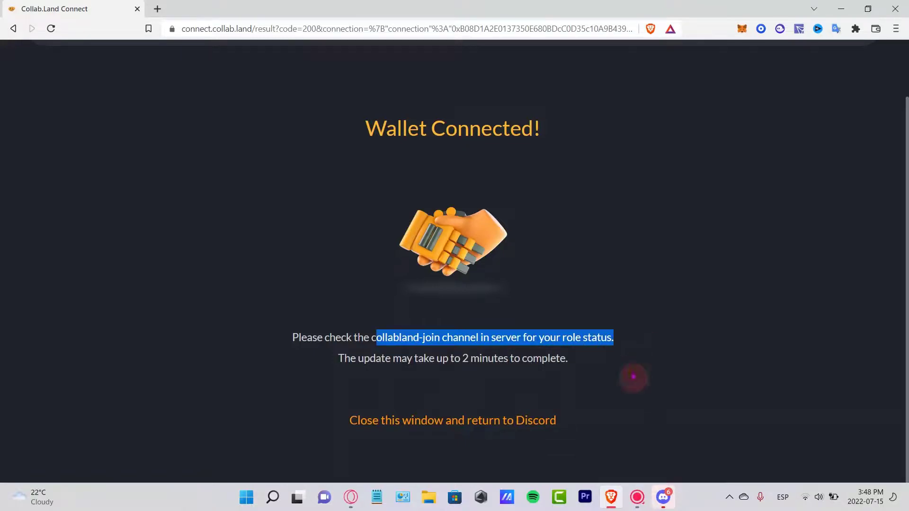
click(670, 495)
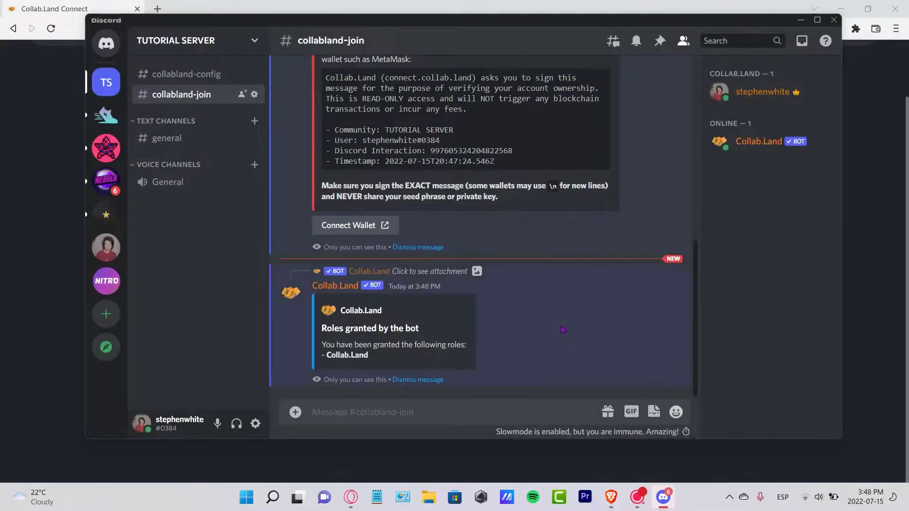
drag(426, 332, 453, 359)
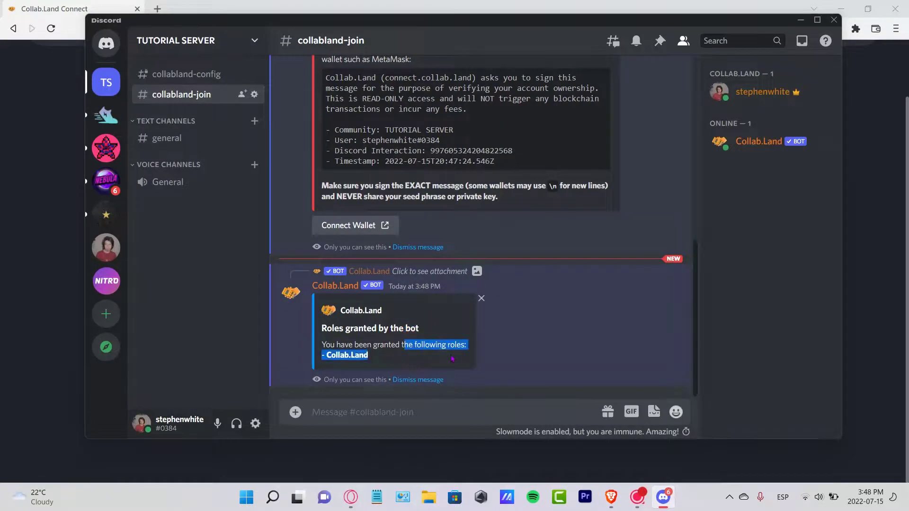
click(517, 341)
key(alt+Up)
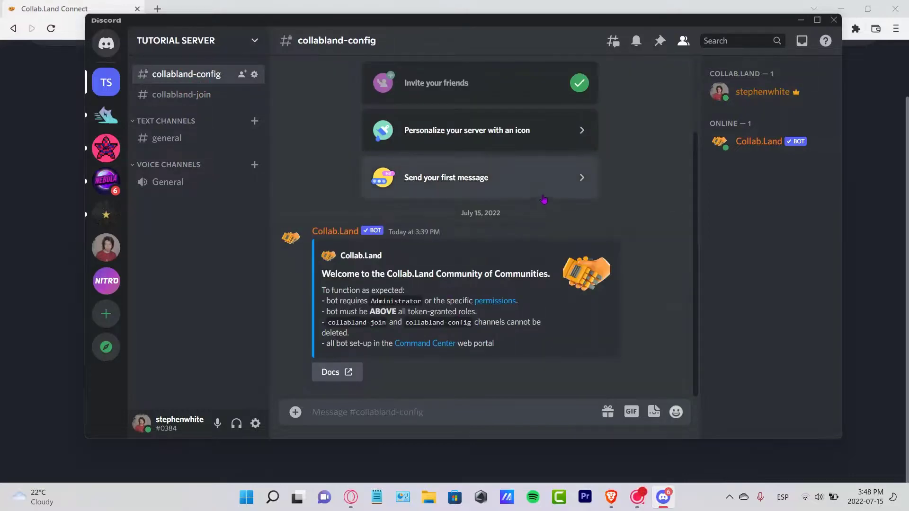
scroll(597, 204, up, 2)
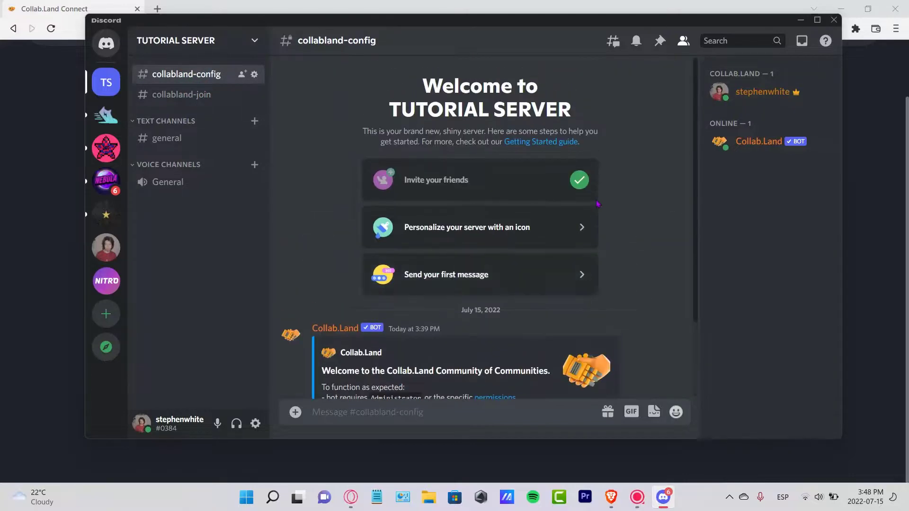
click(199, 97)
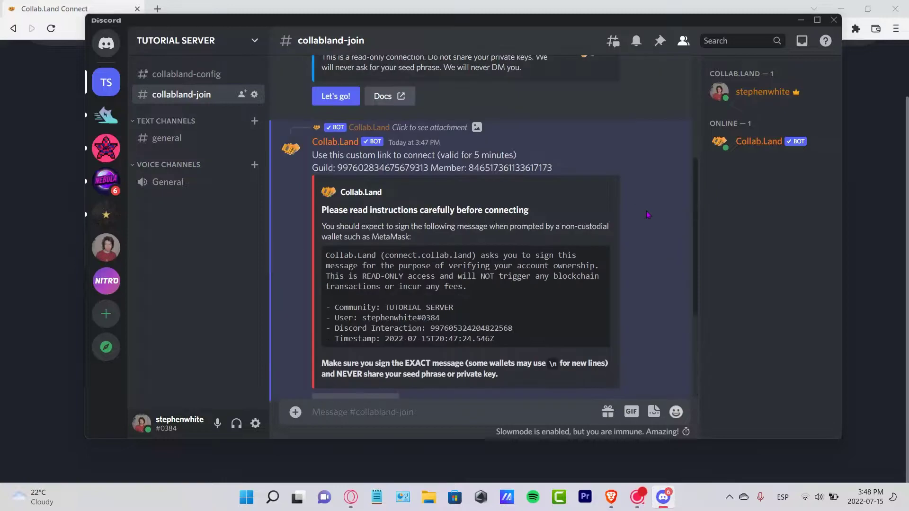